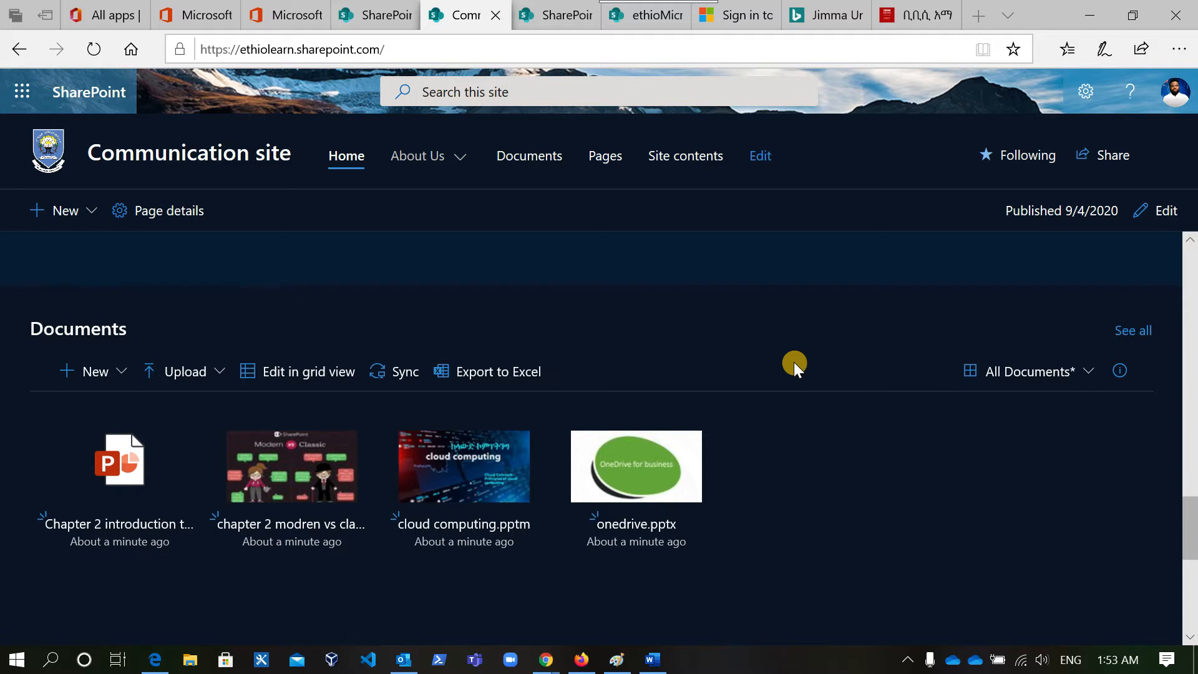
Examine the Documents sections on the Communication site's home page and check the site search suggestions
{"action": "scroll", "coordinate": [794, 362], "scroll_direction": "down", "scroll_amount": 2}
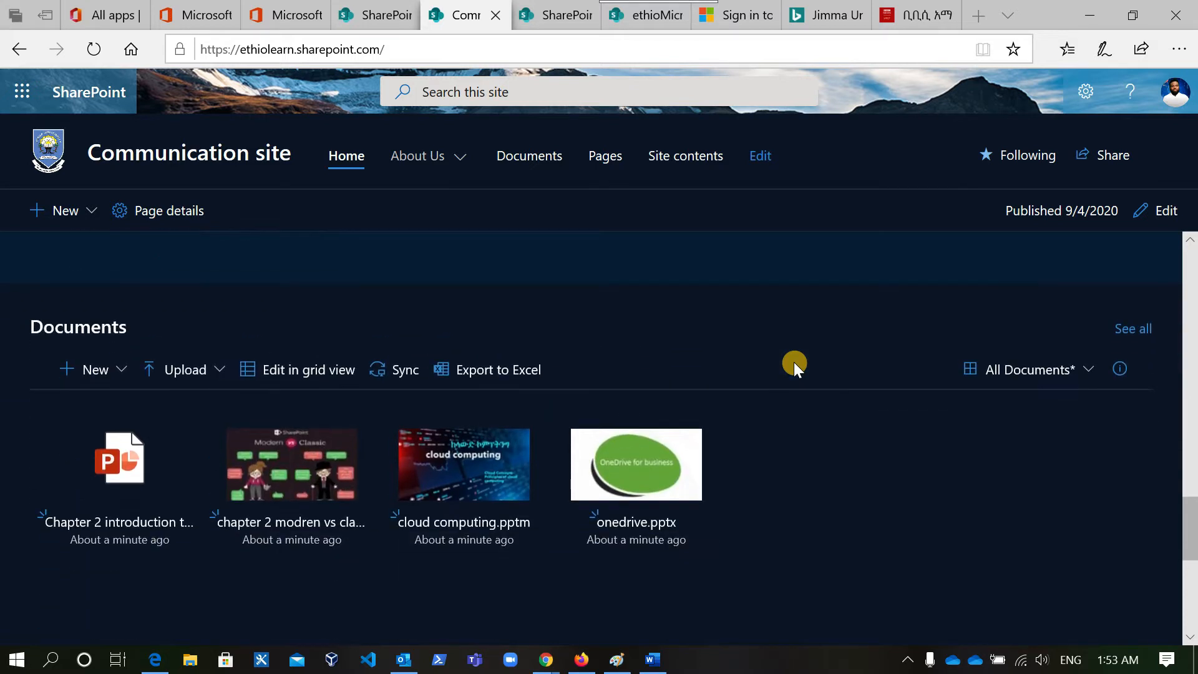
{"action": "scroll", "coordinate": [795, 366], "scroll_direction": "down", "scroll_amount": 1}
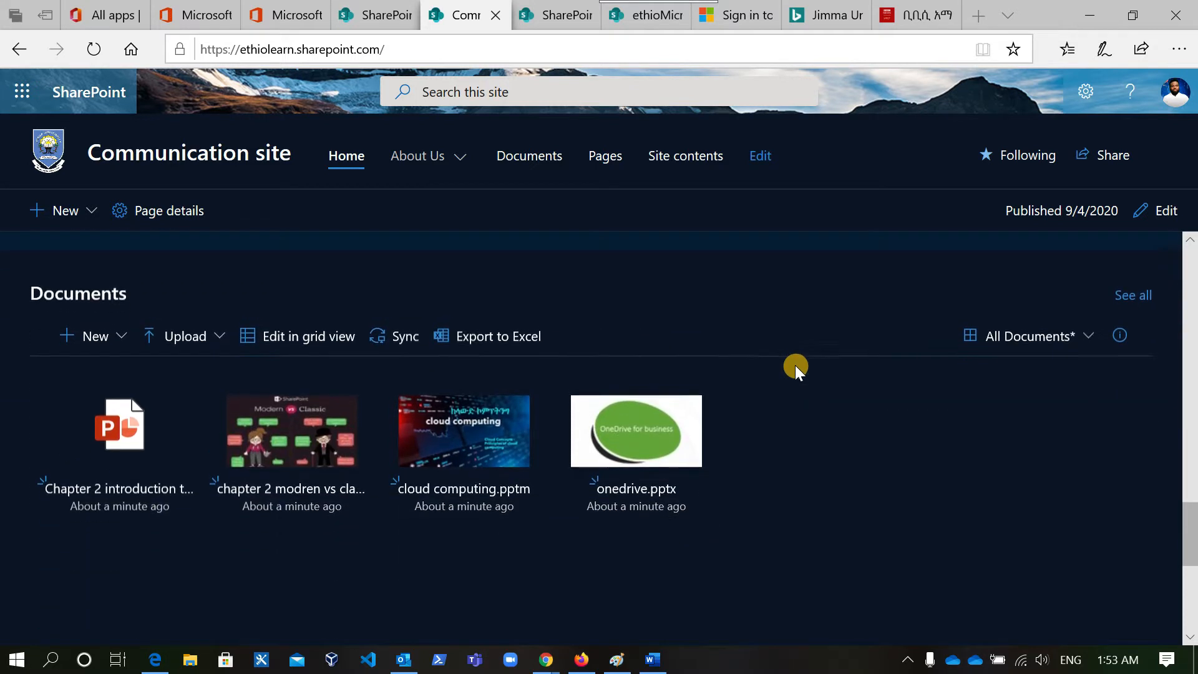
{"action": "scroll", "coordinate": [881, 451], "scroll_direction": "down", "scroll_amount": 1}
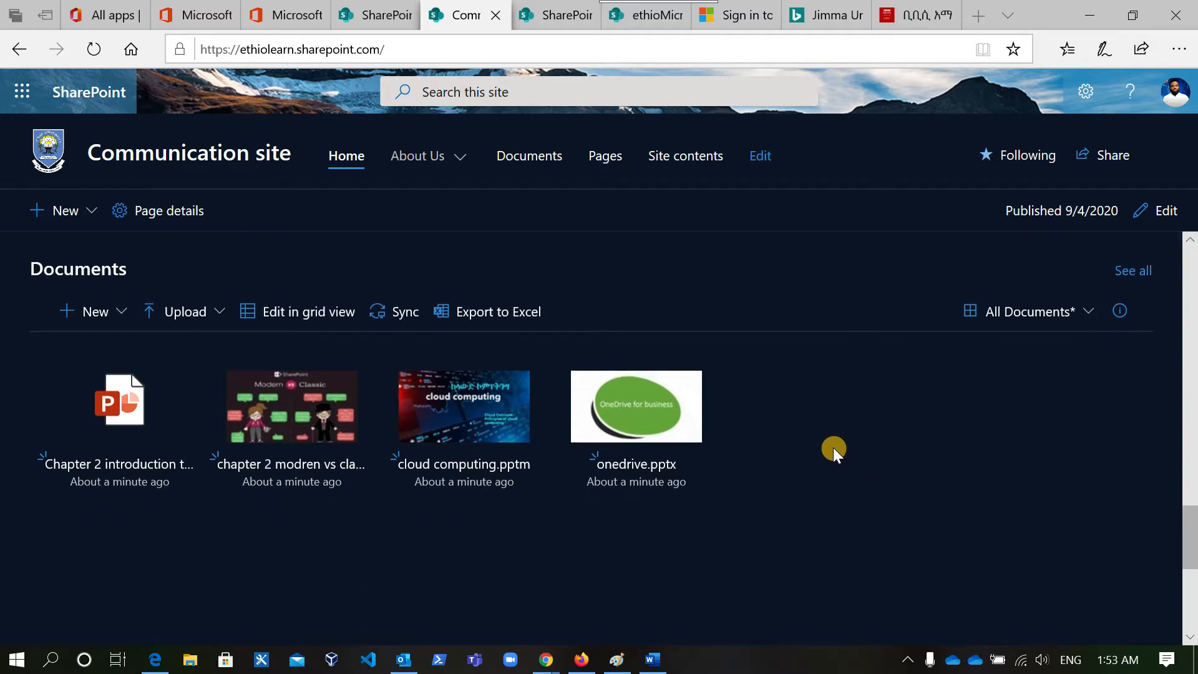
{"action": "scroll", "coordinate": [833, 449], "scroll_direction": "up", "scroll_amount": 1}
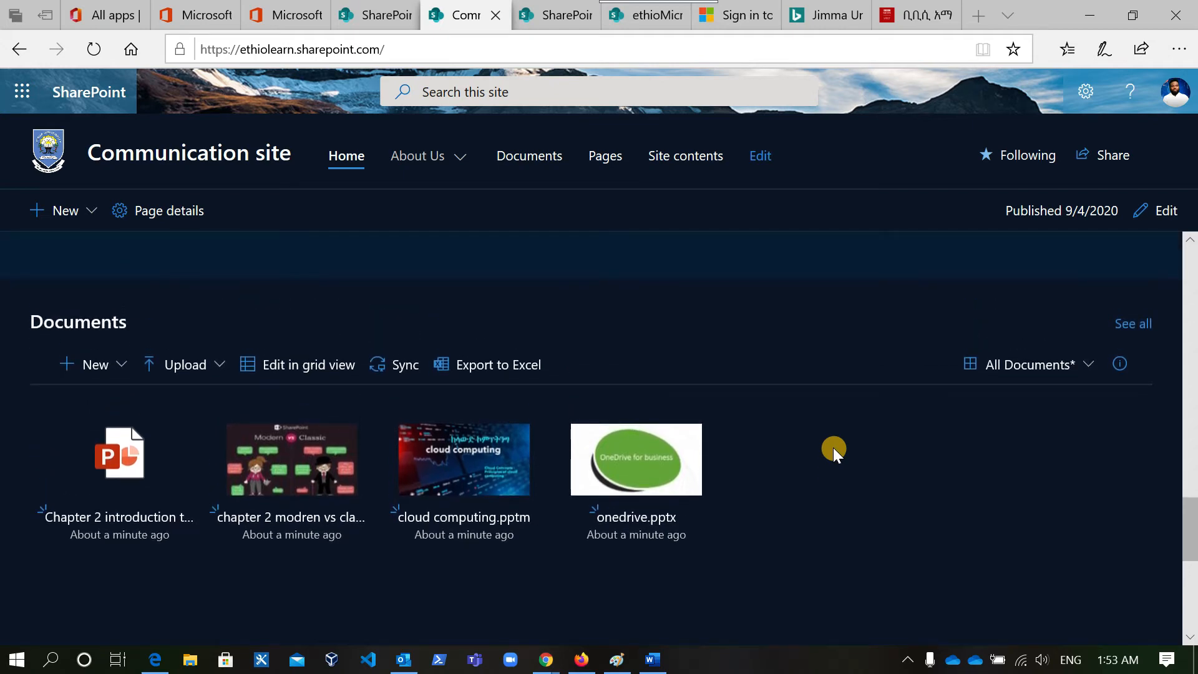
{"action": "scroll", "coordinate": [845, 457], "scroll_direction": "up", "scroll_amount": 1}
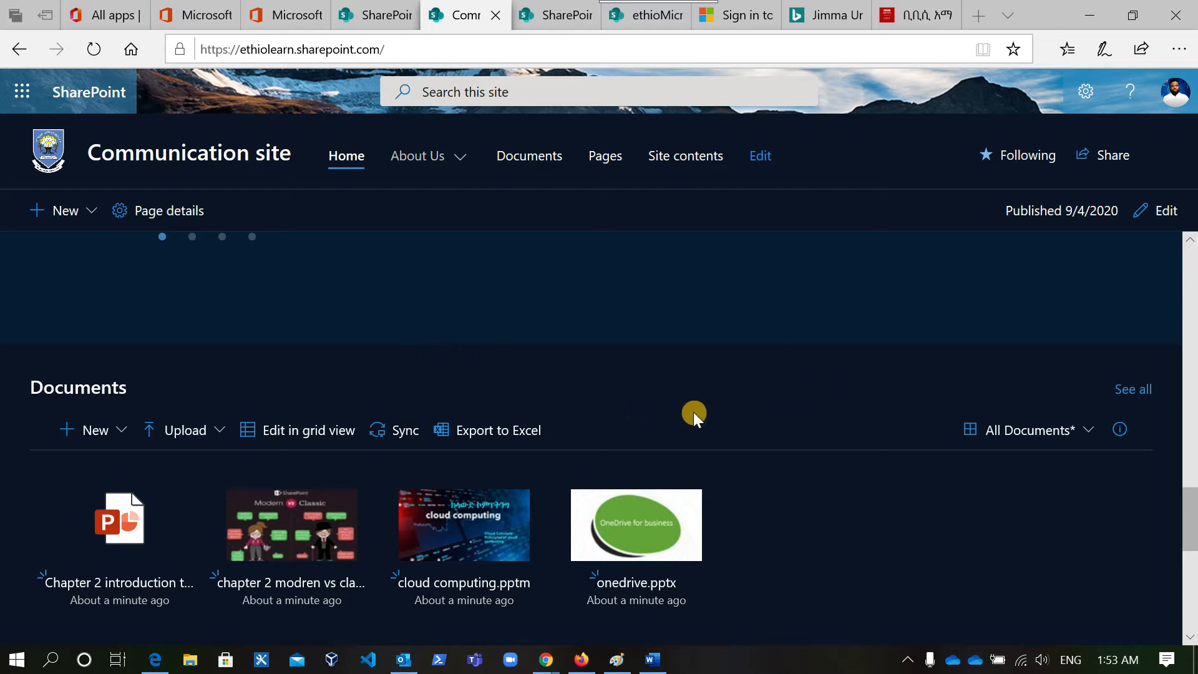
{"action": "scroll", "coordinate": [762, 418], "scroll_direction": "down", "scroll_amount": 1}
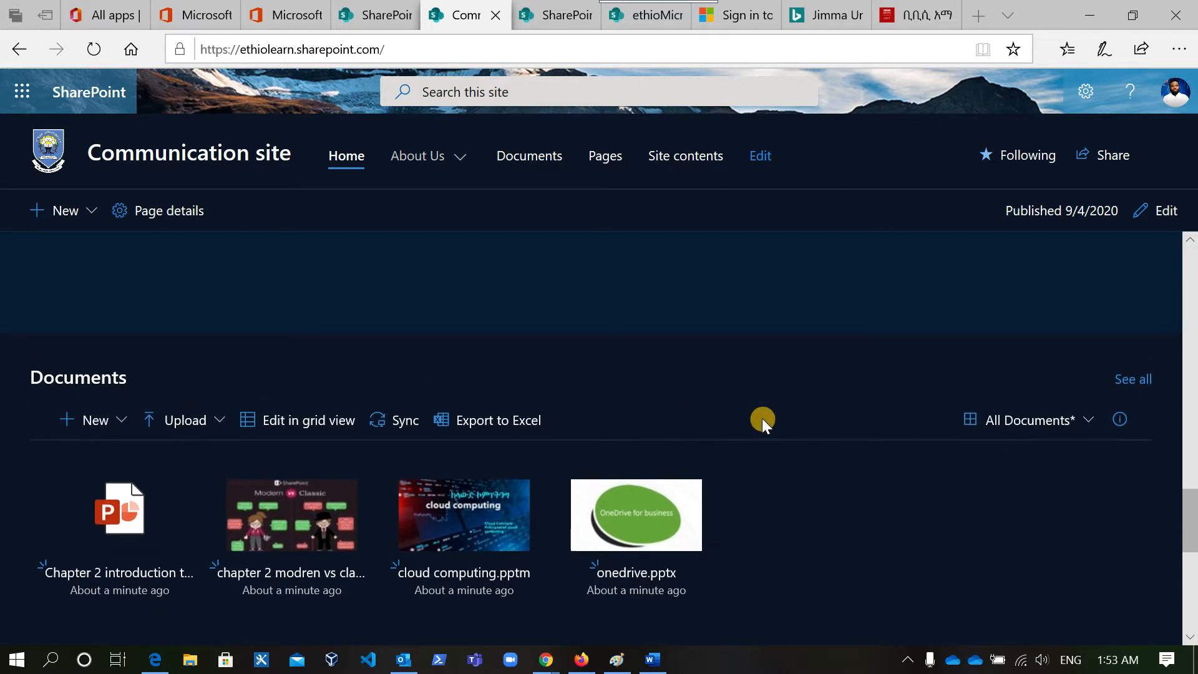
{"action": "scroll", "coordinate": [782, 383], "scroll_direction": "up", "scroll_amount": 3}
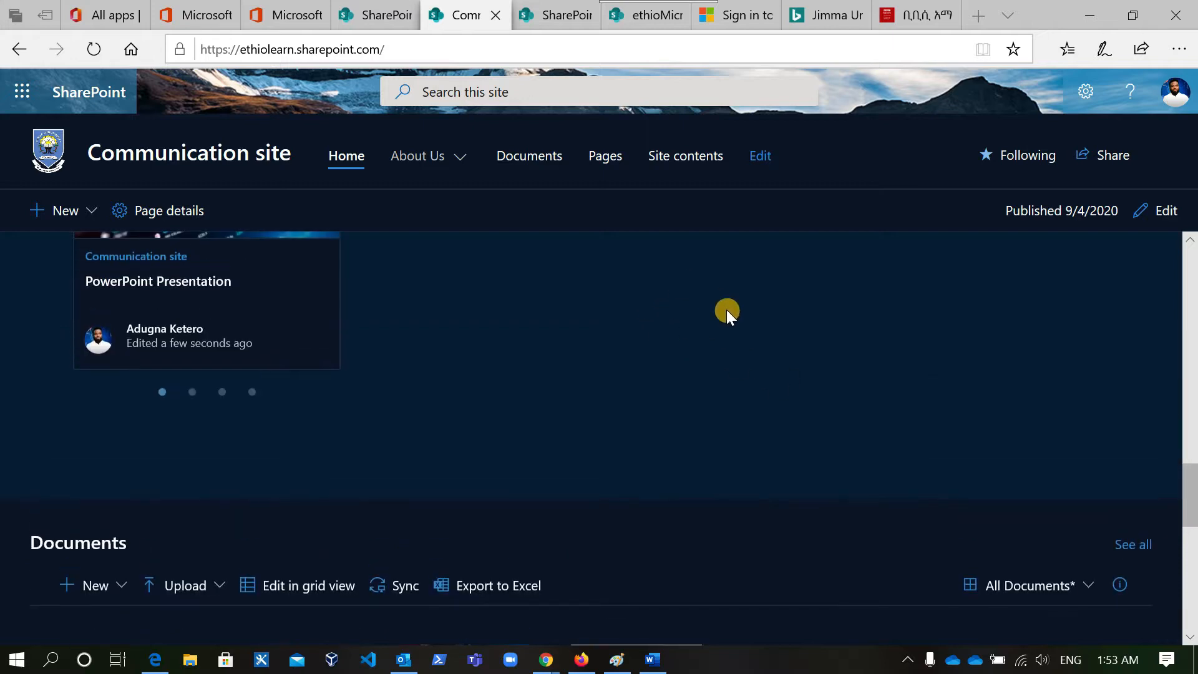
{"action": "scroll", "coordinate": [742, 334], "scroll_direction": "up", "scroll_amount": 3}
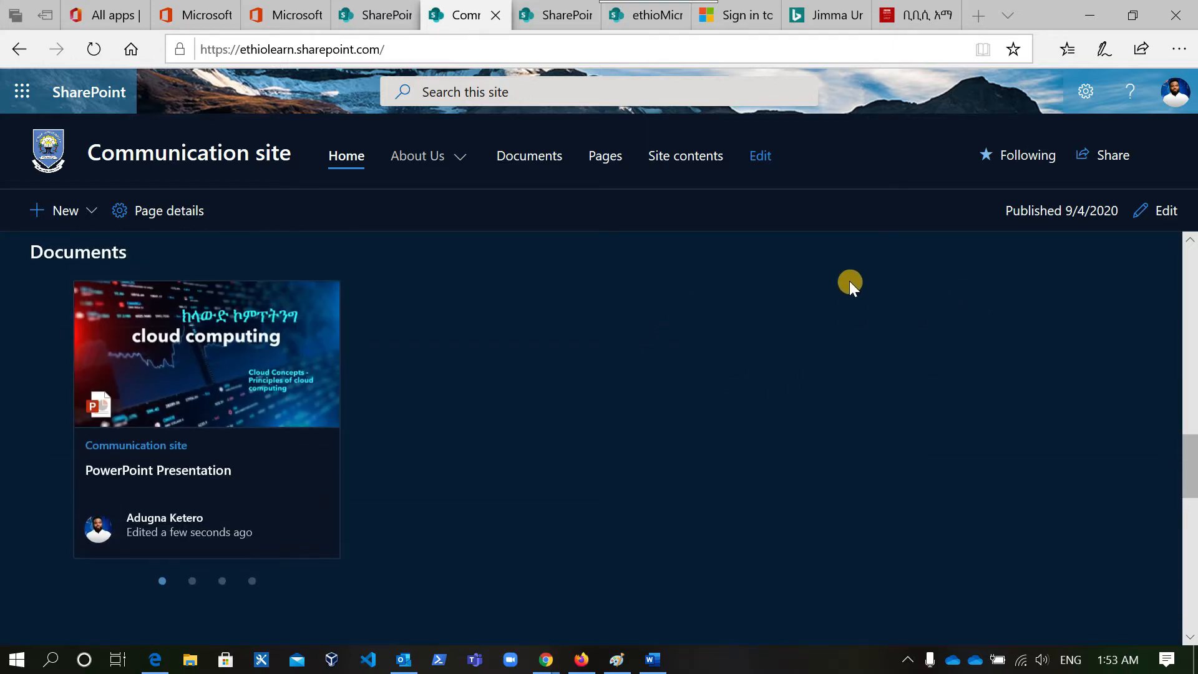
{"action": "scroll", "coordinate": [823, 397], "scroll_direction": "down", "scroll_amount": 5}
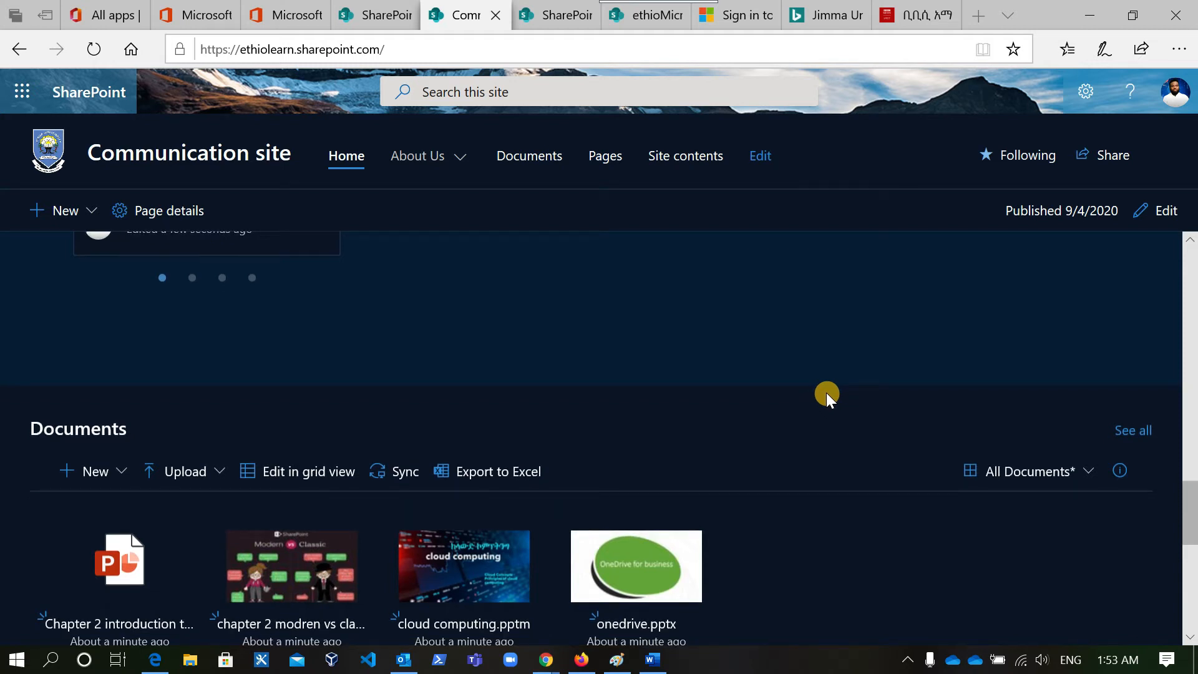
{"action": "scroll", "coordinate": [750, 321], "scroll_direction": "up", "scroll_amount": 2}
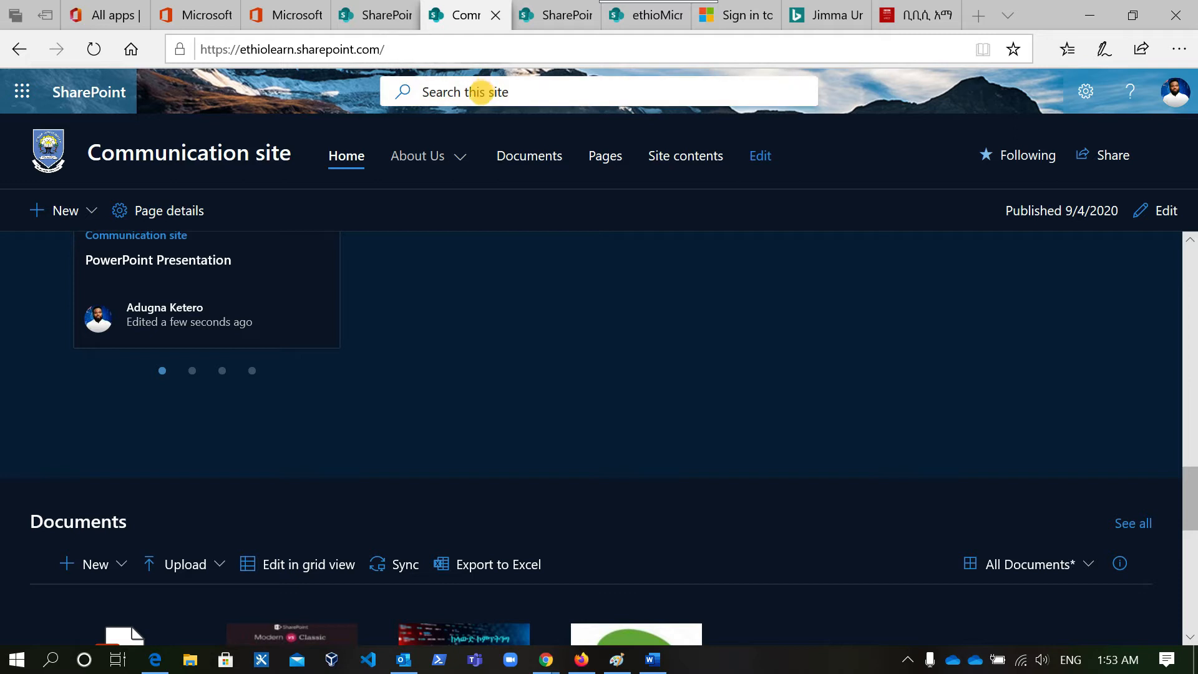
{"action": "left_click", "coordinate": [469, 92]}
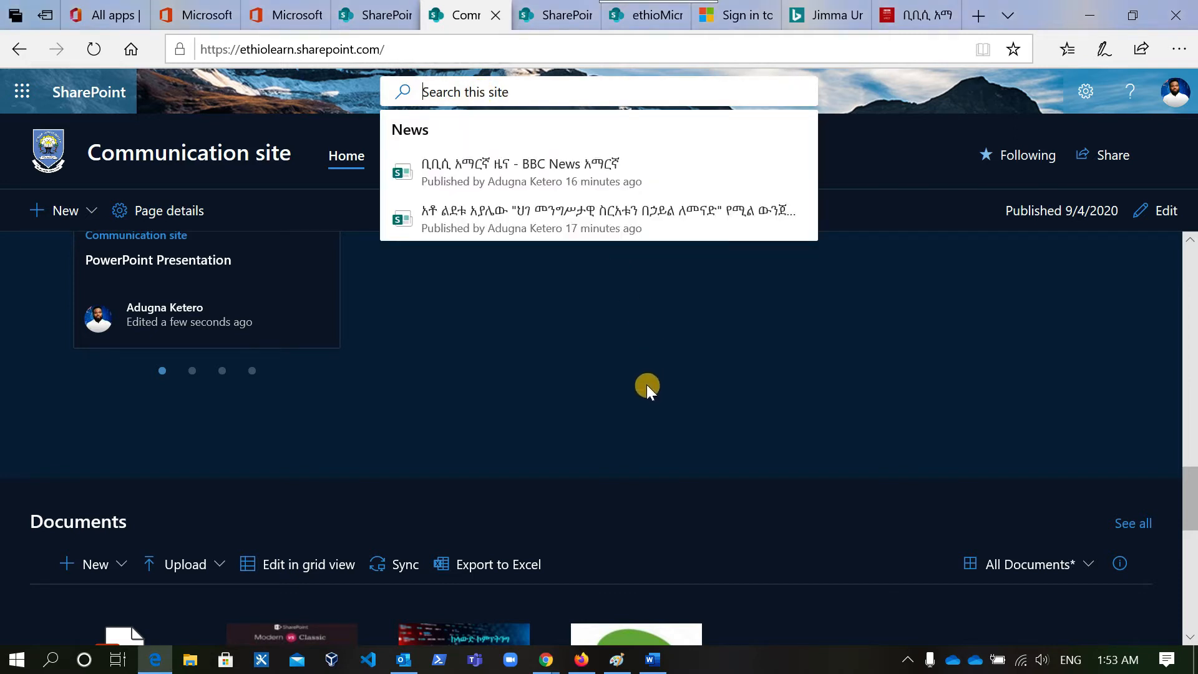
{"action": "left_click", "coordinate": [602, 384]}
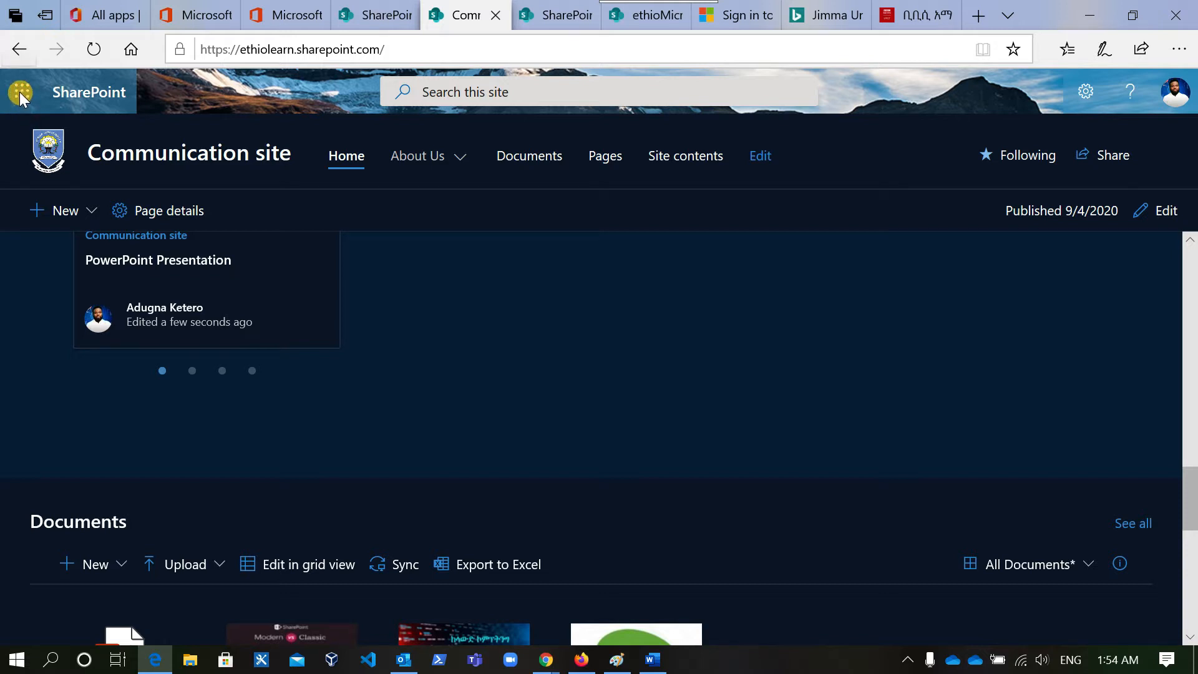
Close the Communication site and open the Microsoft 365 admin center from the app launcher
{"action": "left_click", "coordinate": [496, 15]}
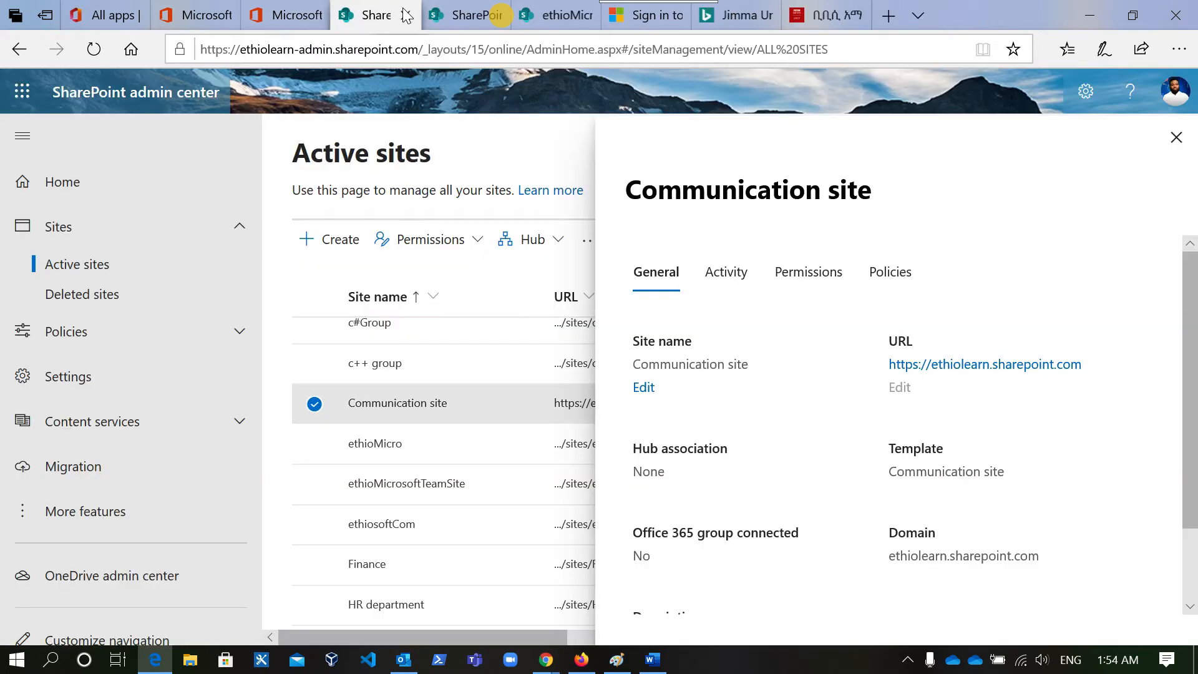
{"action": "left_click", "coordinate": [300, 13]}
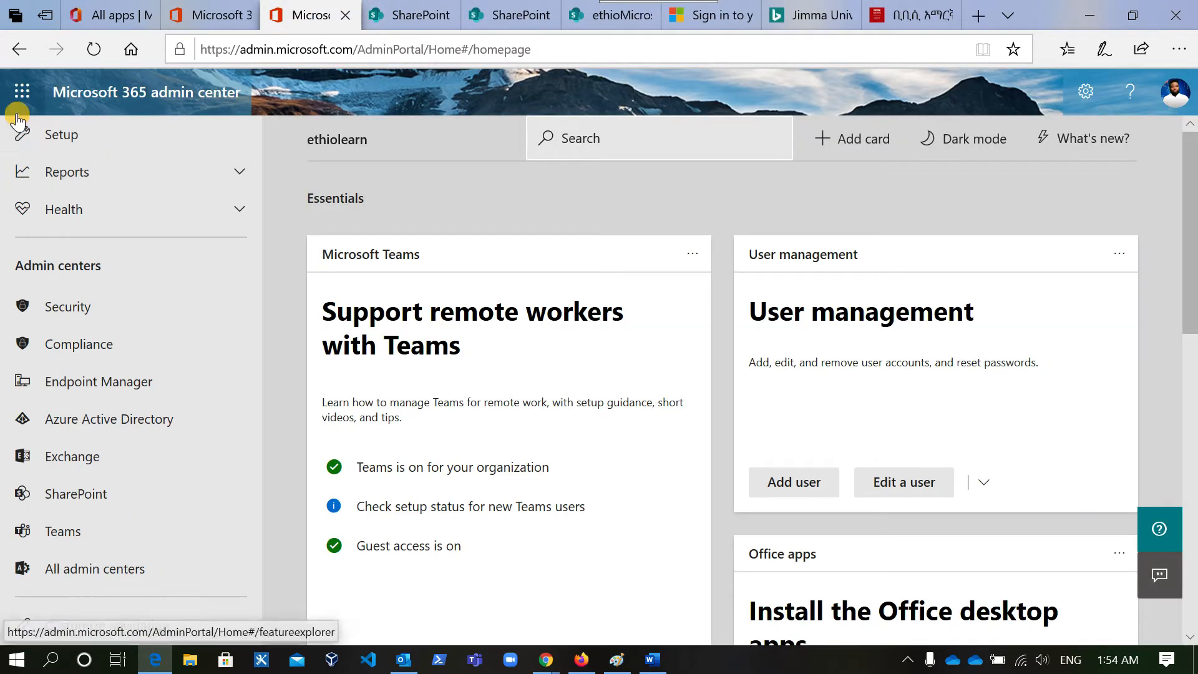
{"action": "left_click", "coordinate": [21, 91]}
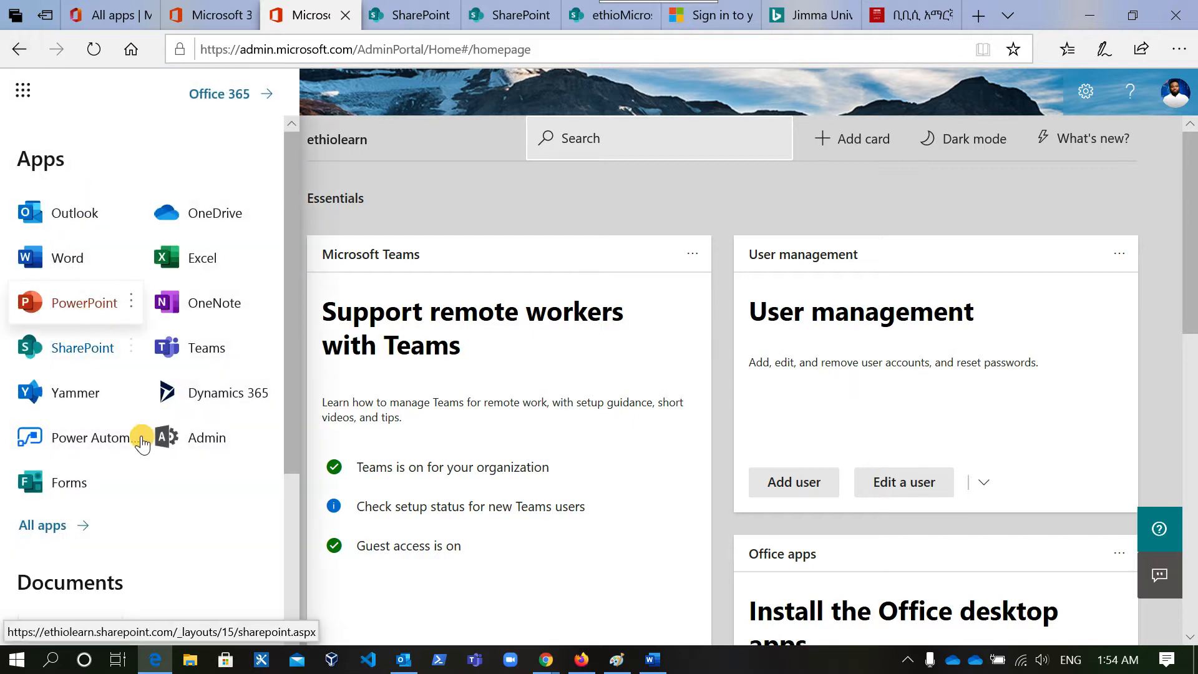
{"action": "left_click", "coordinate": [204, 448]}
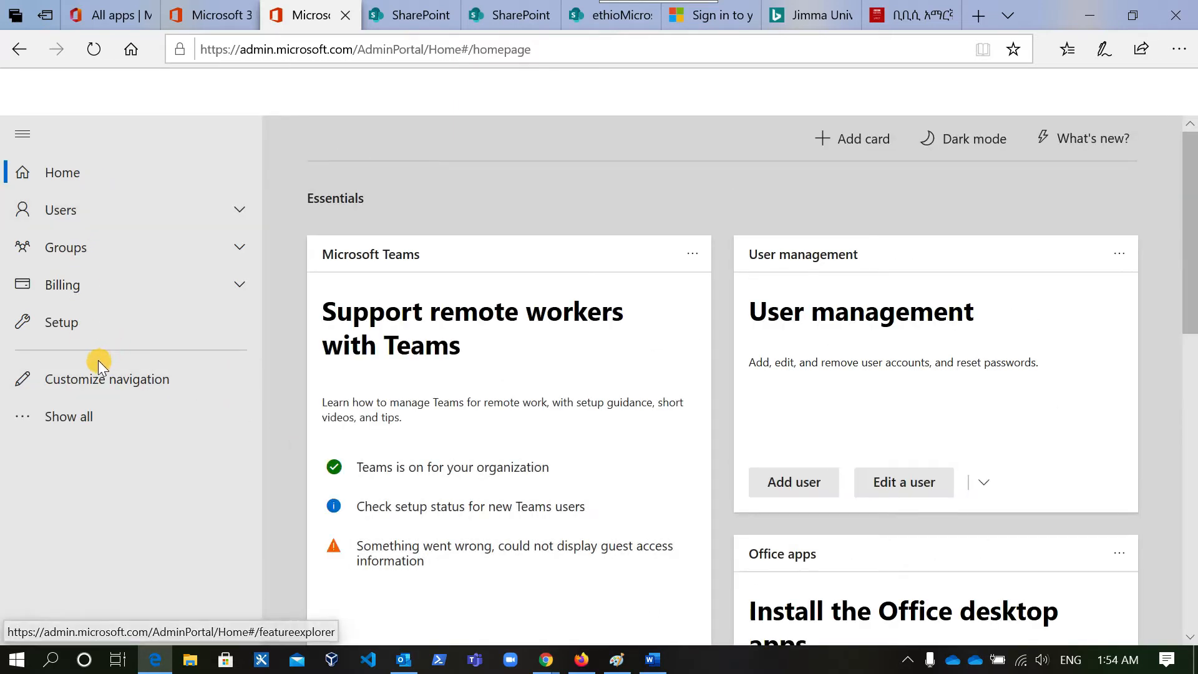
Open the SharePoint admin center and display its list of active sites
{"action": "left_click", "coordinate": [72, 418]}
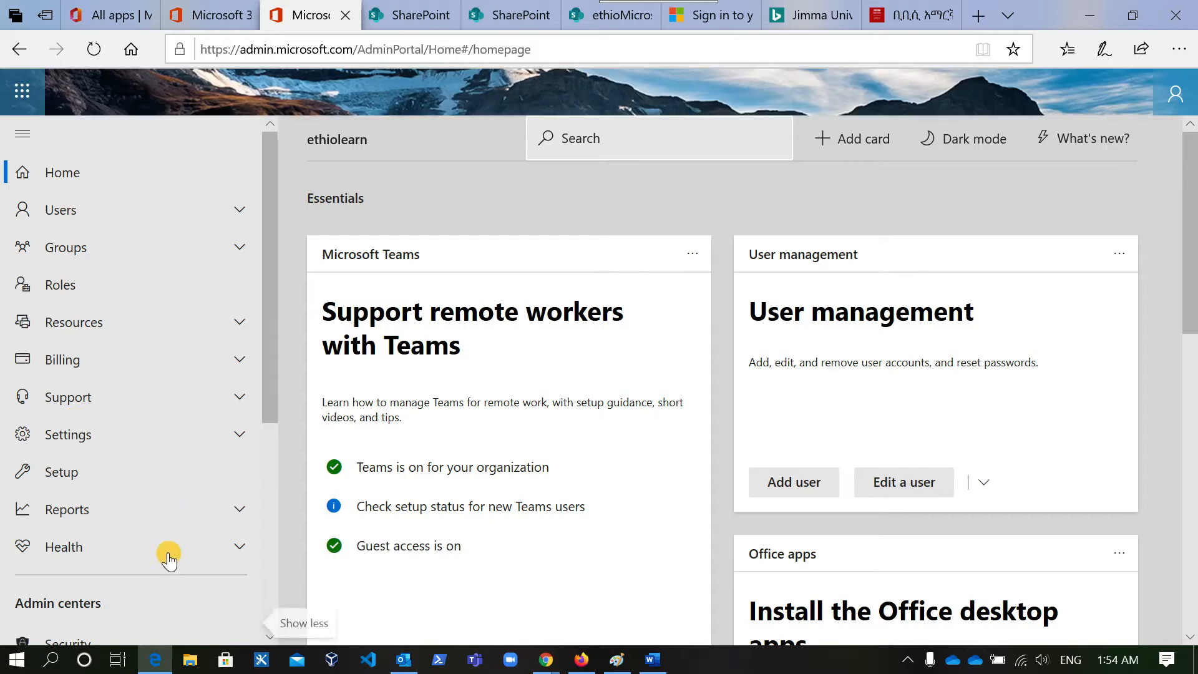
{"action": "scroll", "coordinate": [104, 515], "scroll_direction": "down", "scroll_amount": 5}
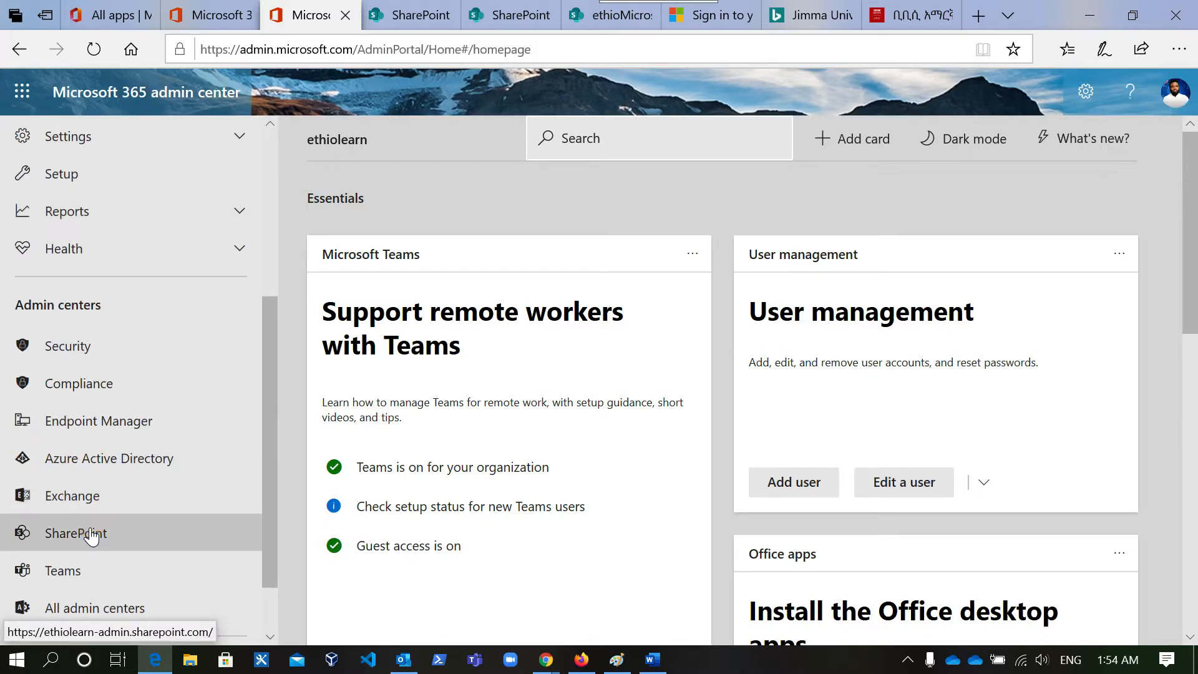
{"action": "left_click", "coordinate": [90, 535]}
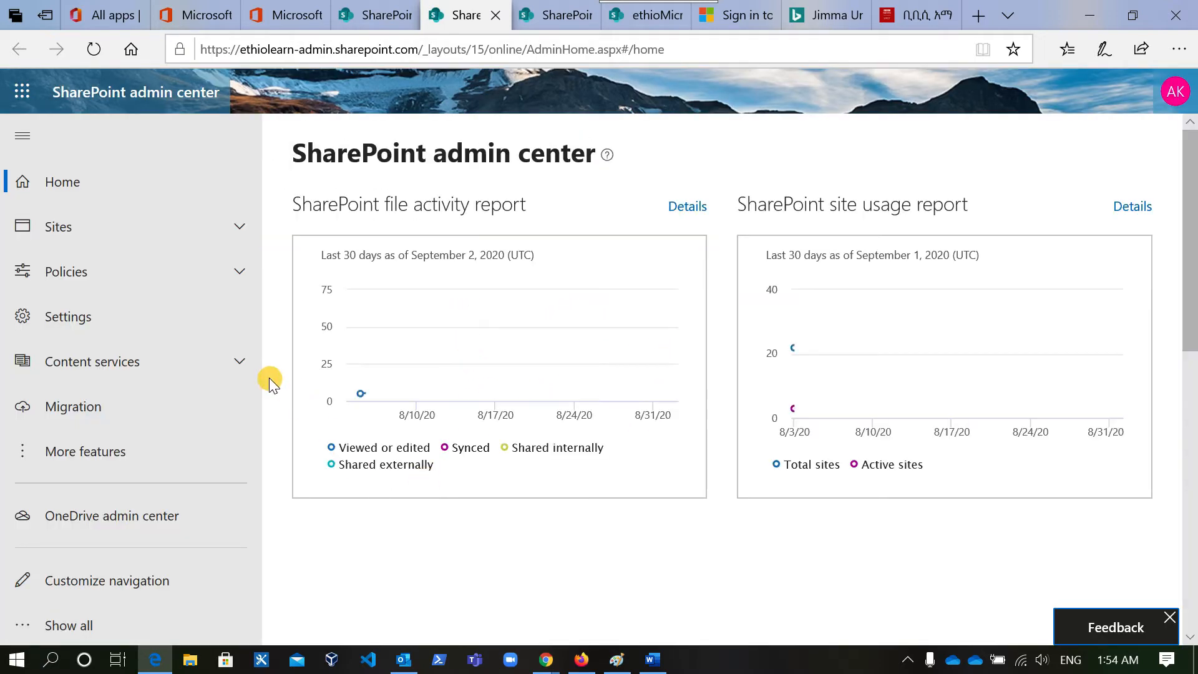
{"action": "left_click", "coordinate": [94, 237]}
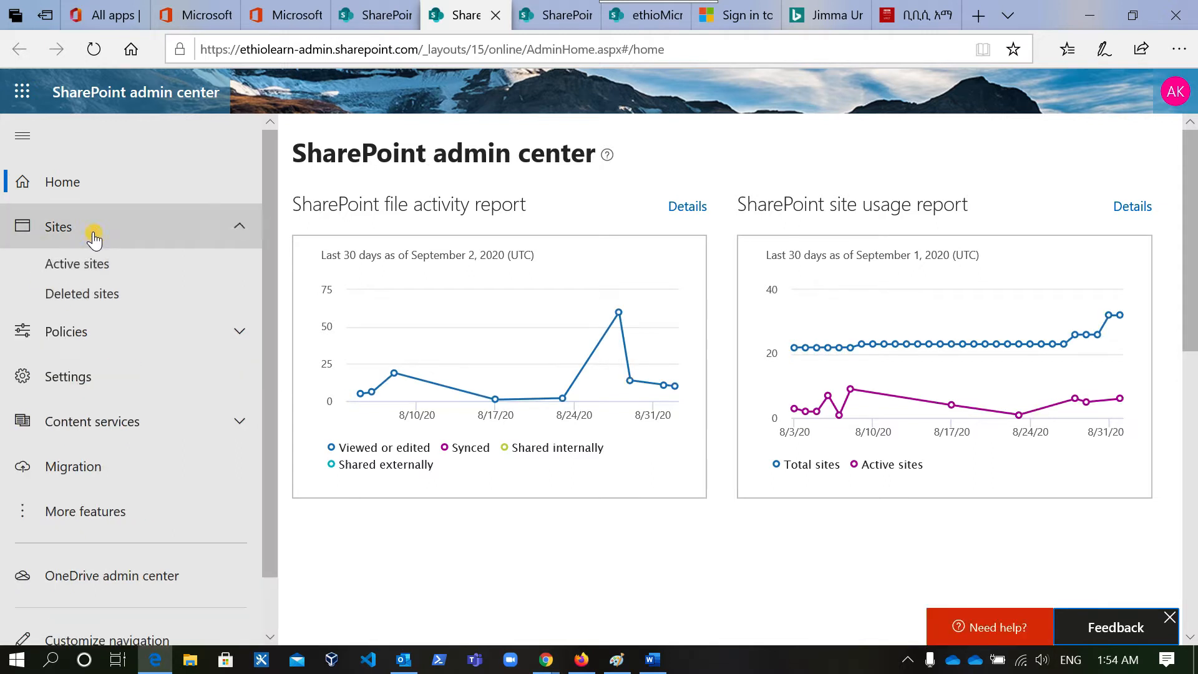
{"action": "left_click", "coordinate": [128, 267]}
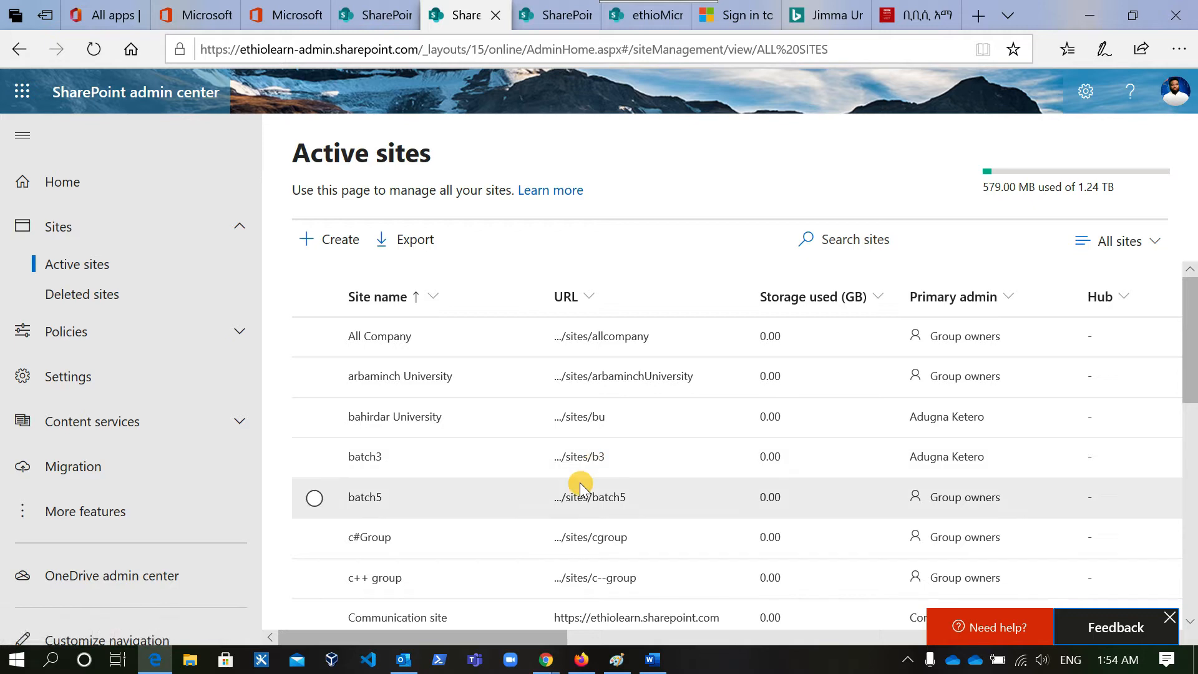
Look through the active sites list, checking the site names, URLs and primary admins
{"action": "scroll", "coordinate": [579, 482], "scroll_direction": "down", "scroll_amount": 3}
{"action": "scroll", "coordinate": [579, 481], "scroll_direction": "up", "scroll_amount": 4}
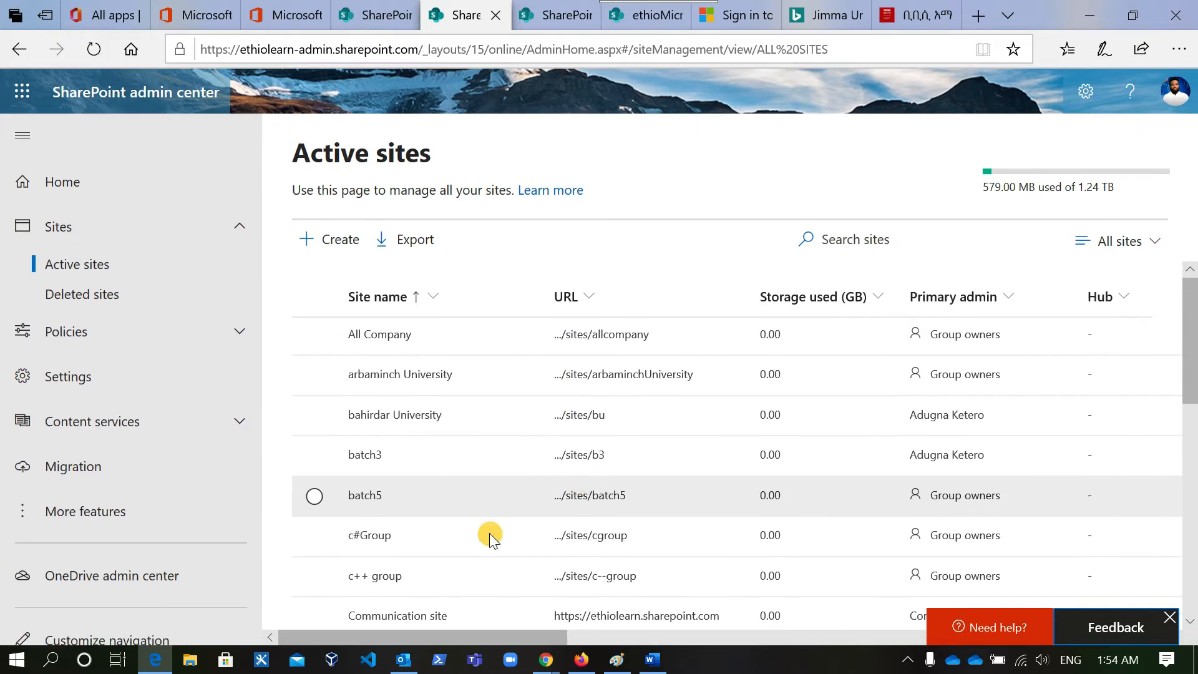
{"action": "scroll", "coordinate": [508, 497], "scroll_direction": "down", "scroll_amount": 2}
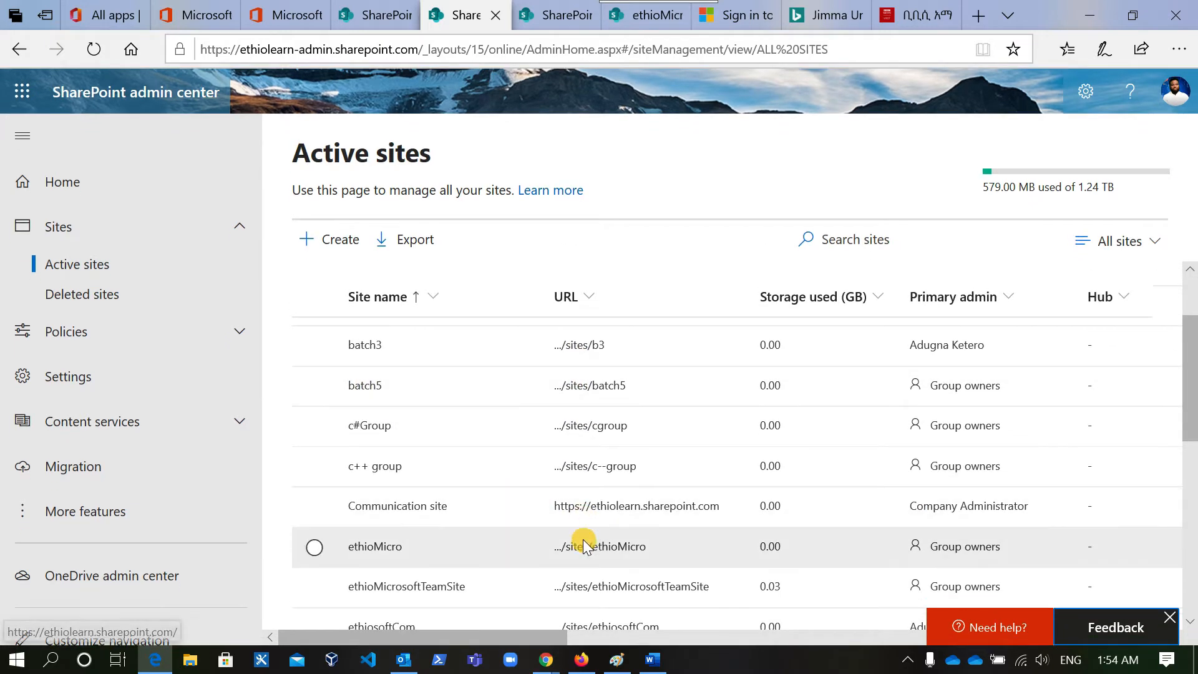
{"action": "scroll", "coordinate": [570, 529], "scroll_direction": "down", "scroll_amount": 2}
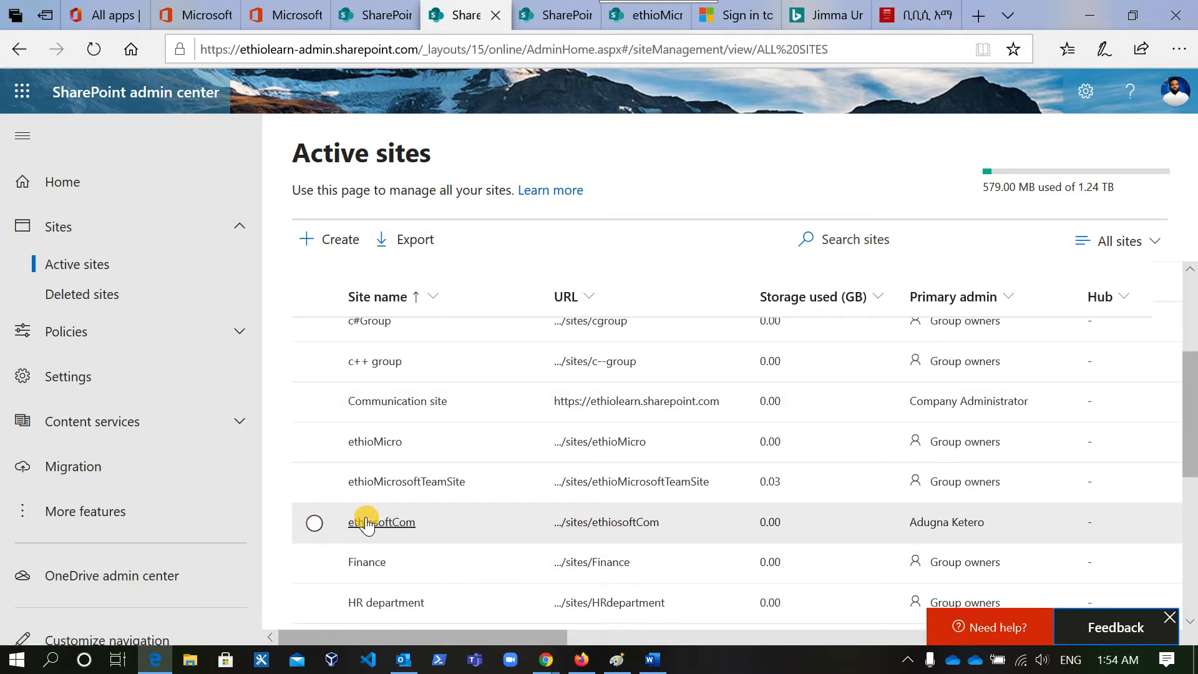
{"action": "scroll", "coordinate": [654, 499], "scroll_direction": "down", "scroll_amount": 3}
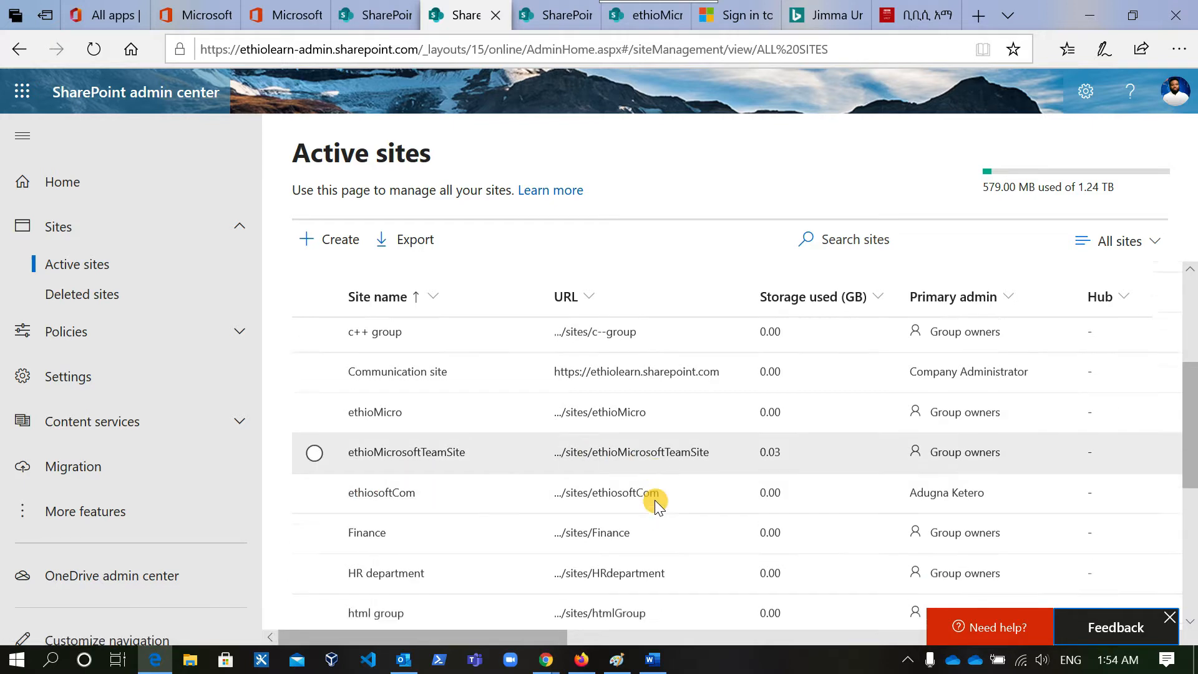
{"action": "scroll", "coordinate": [655, 506], "scroll_direction": "down", "scroll_amount": 3}
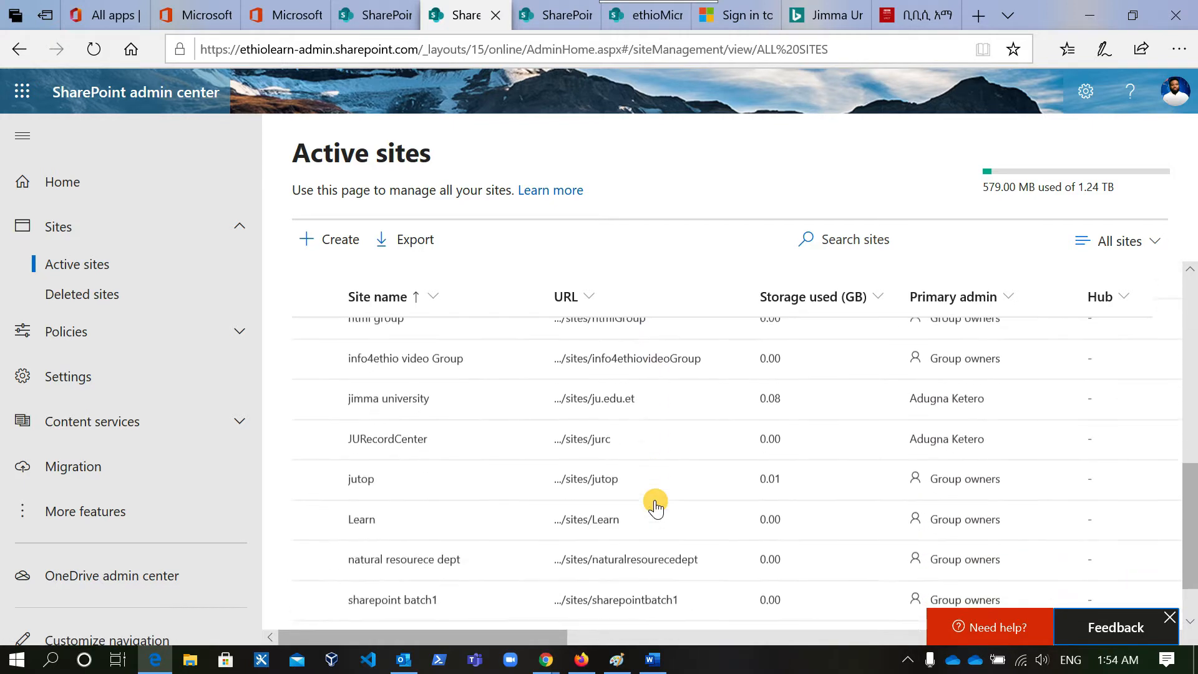
{"action": "scroll", "coordinate": [655, 507], "scroll_direction": "up", "scroll_amount": 10}
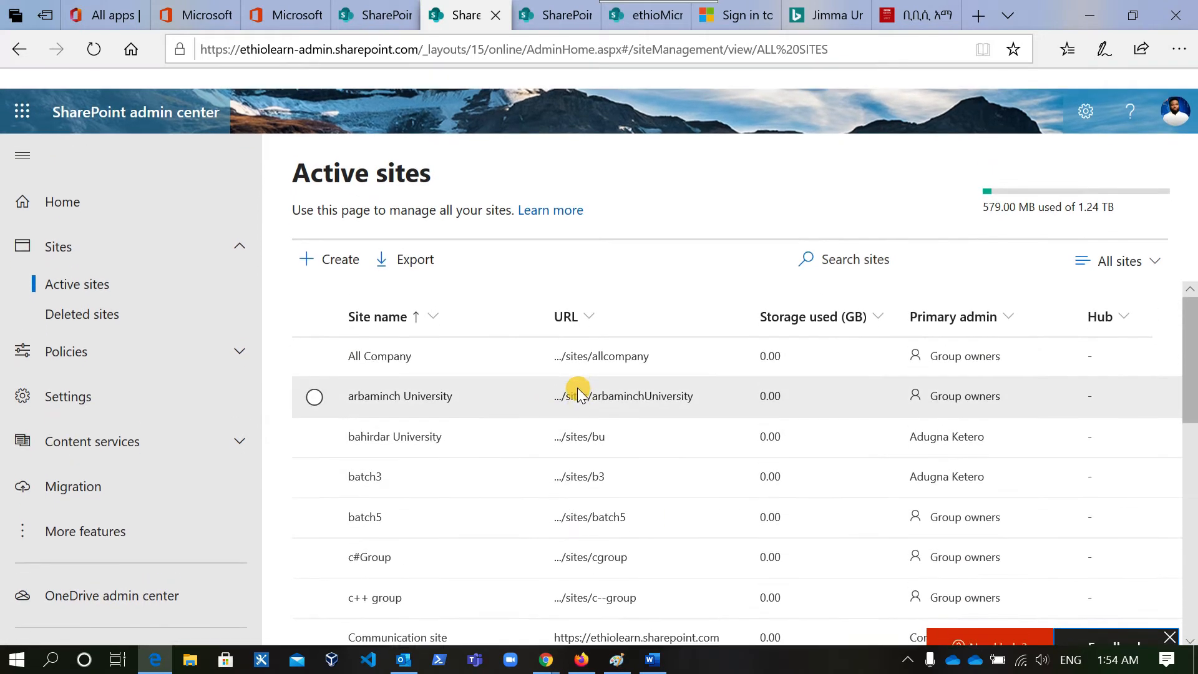
{"action": "scroll", "coordinate": [636, 504], "scroll_direction": "down", "scroll_amount": 1}
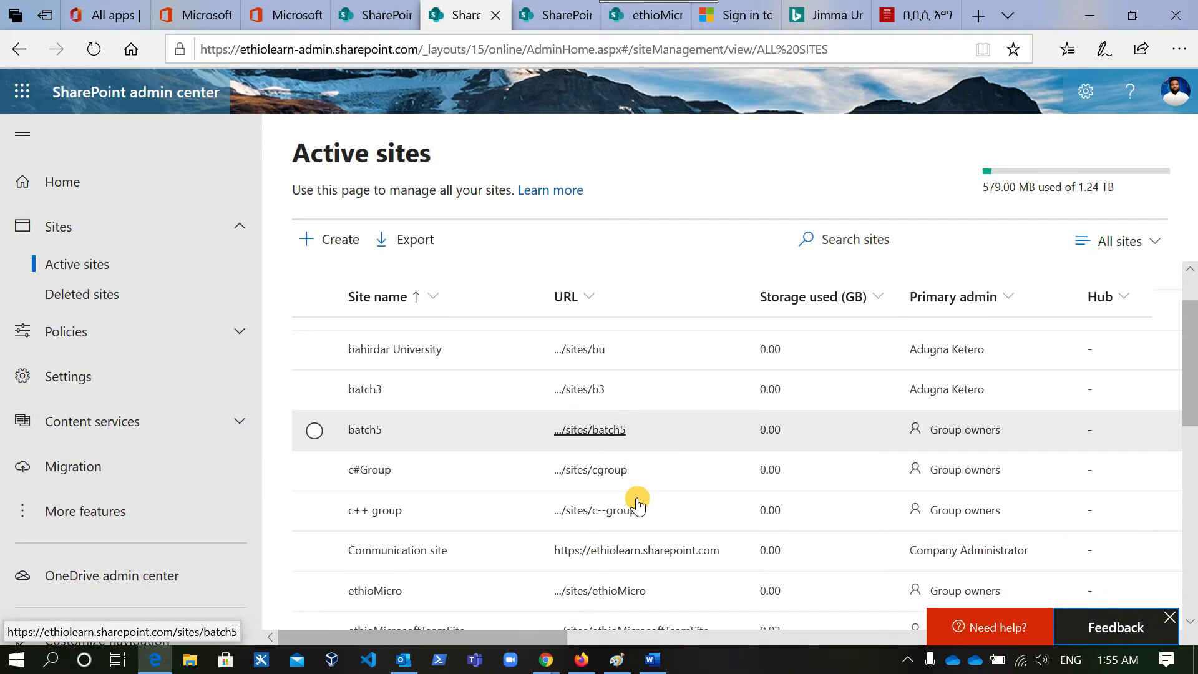
{"action": "scroll", "coordinate": [664, 539], "scroll_direction": "down", "scroll_amount": 2}
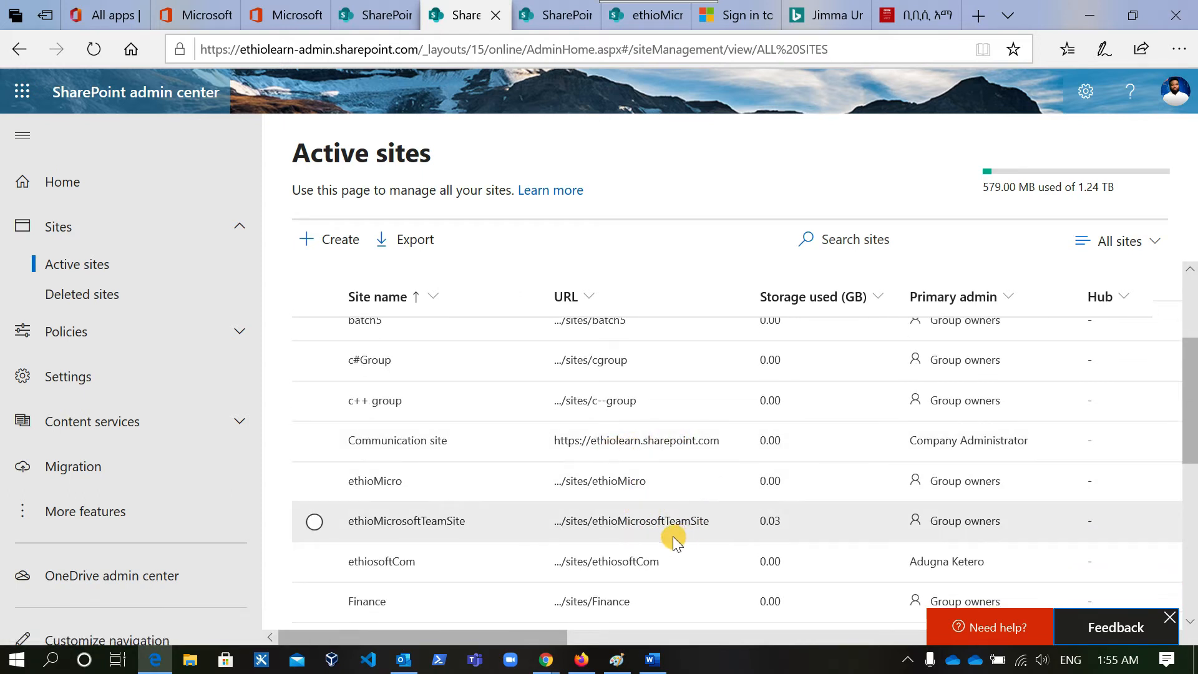
{"action": "scroll", "coordinate": [672, 536], "scroll_direction": "down", "scroll_amount": 1}
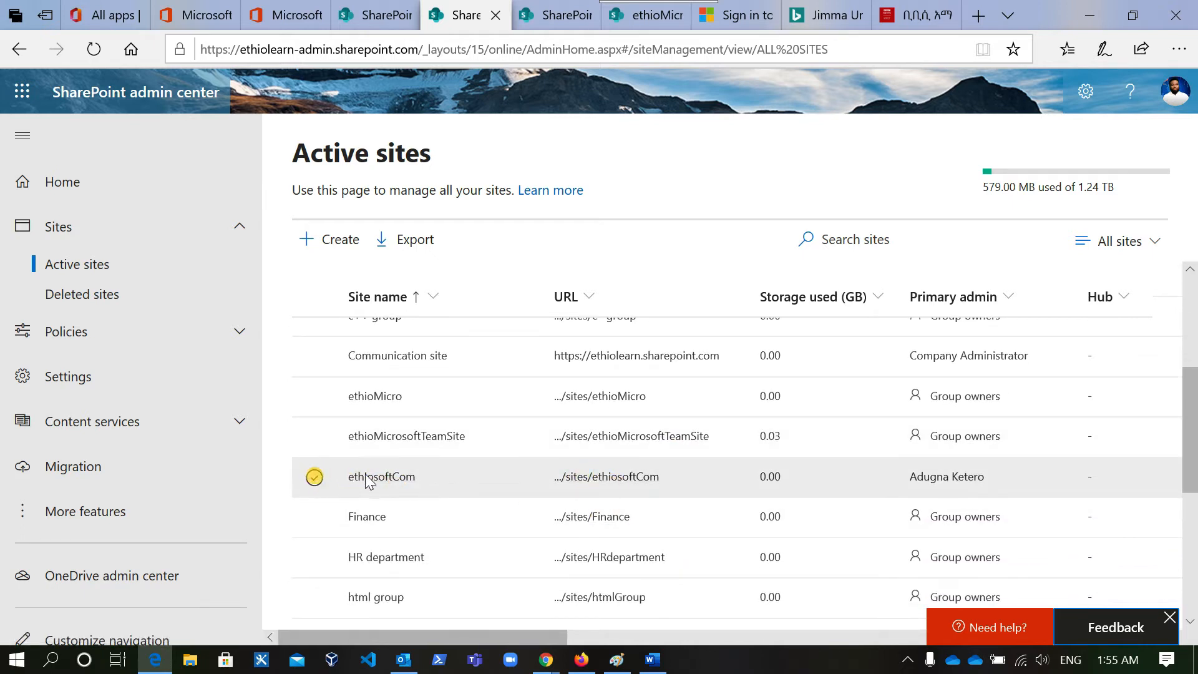
Start registering the ethiosoftCom site as a hub site and set the hub name to HomeBase
{"action": "left_click", "coordinate": [315, 477]}
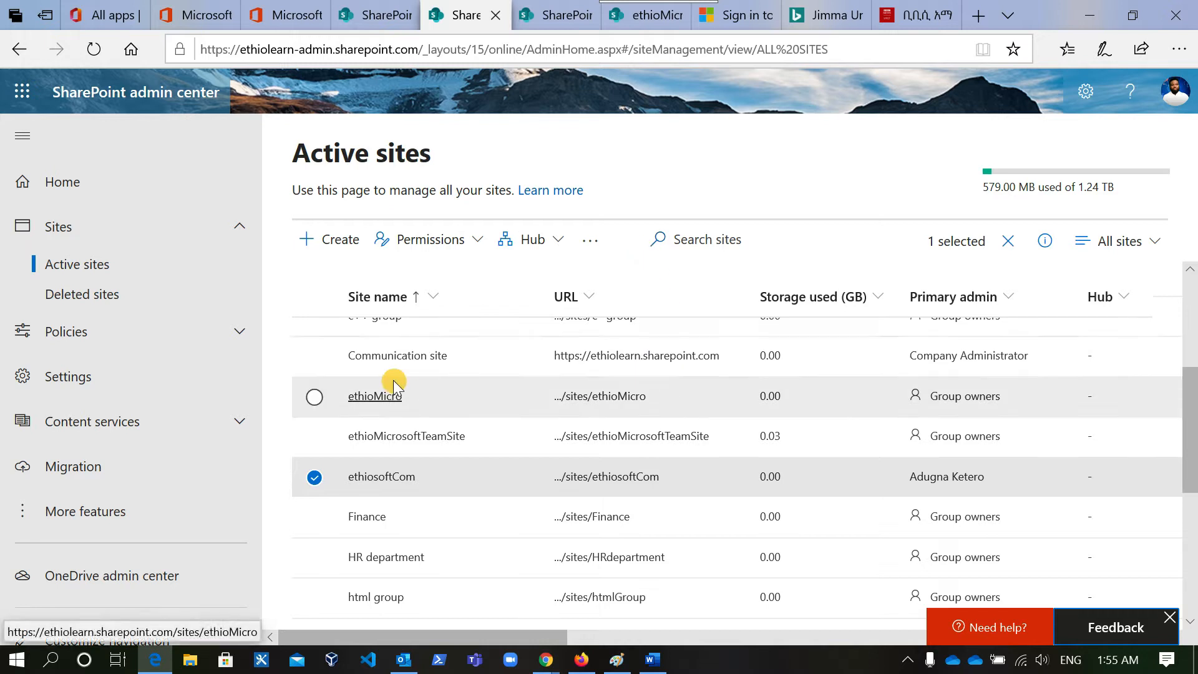
{"action": "left_click", "coordinate": [556, 247]}
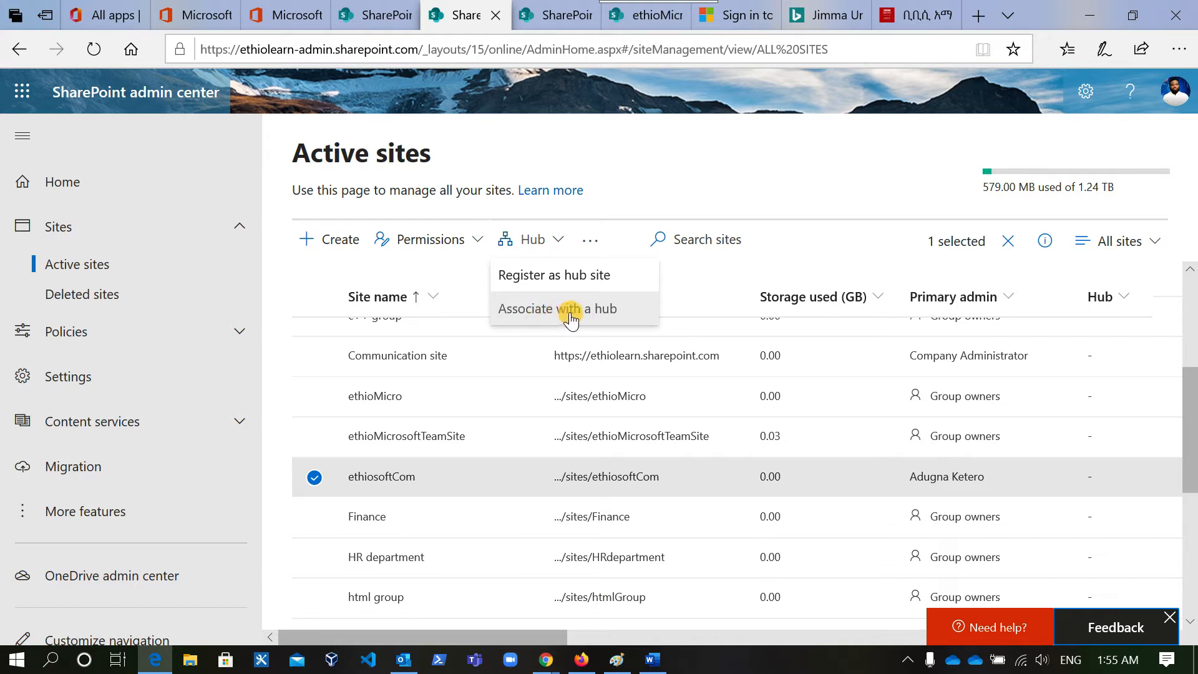
{"action": "left_click", "coordinate": [547, 285]}
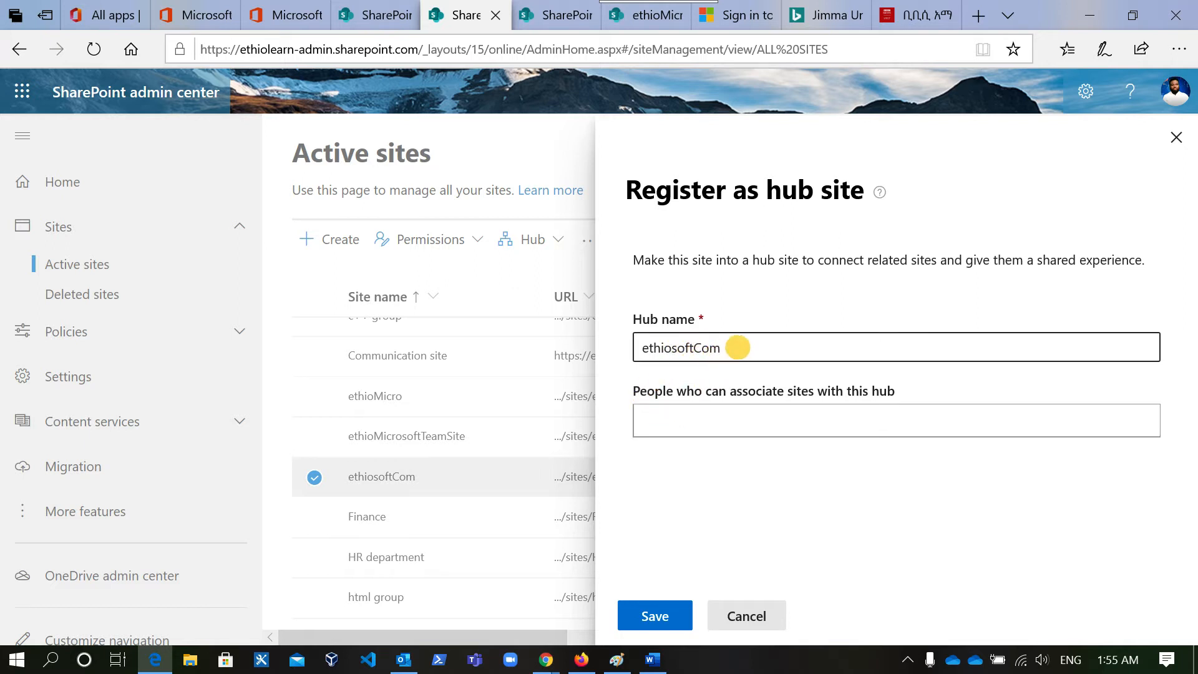
{"action": "left_click_drag", "start_coordinate": [738, 348], "coordinate": [632, 350]}
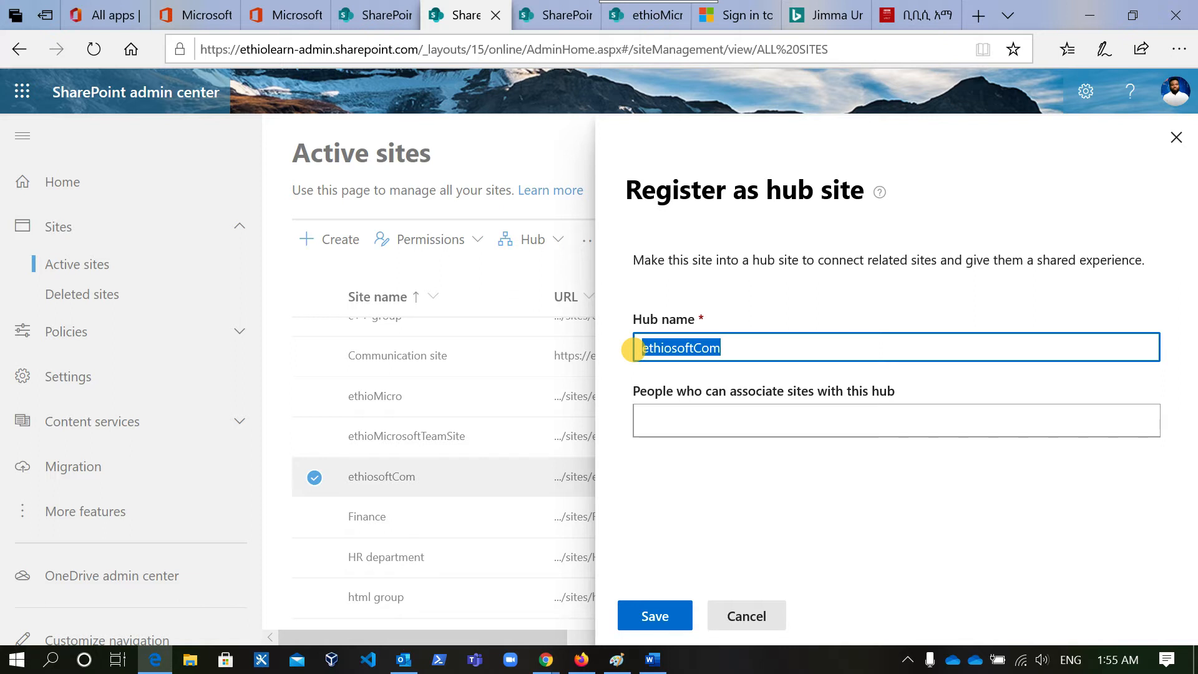
{"action": "type", "text": "Home"}
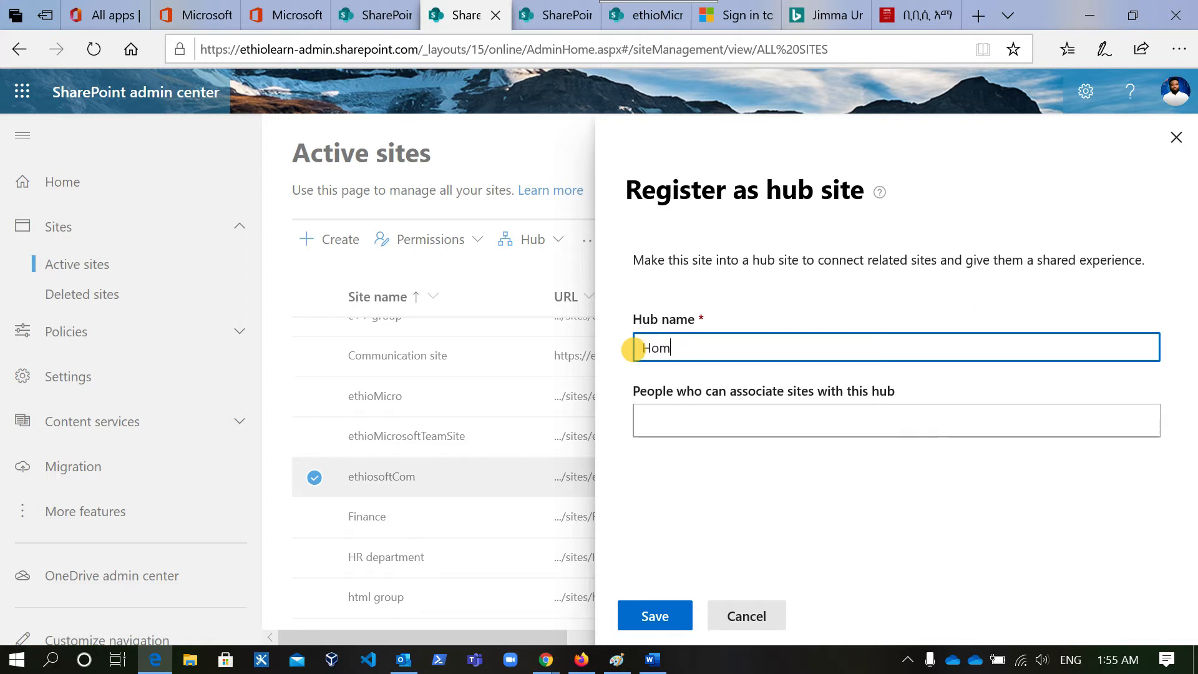
{"action": "type", "text": "Base"}
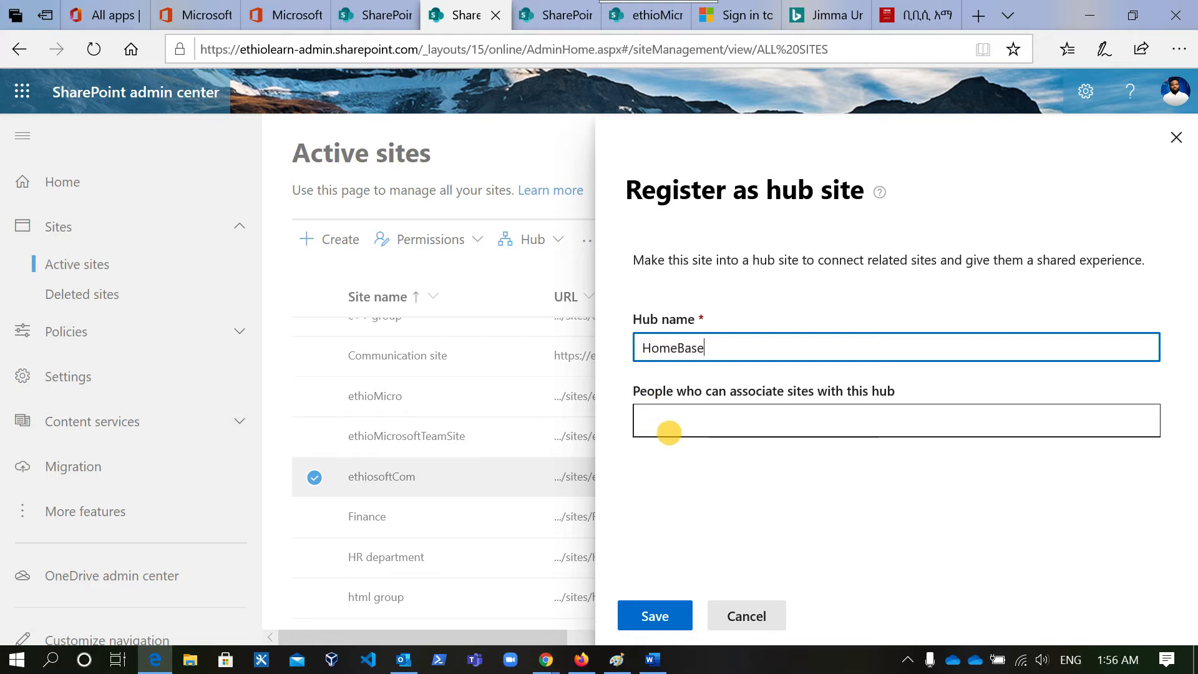
Allow Everyone except external users and All Company Members to associate sites with the hub, and save the registration
{"action": "left_click", "coordinate": [668, 430]}
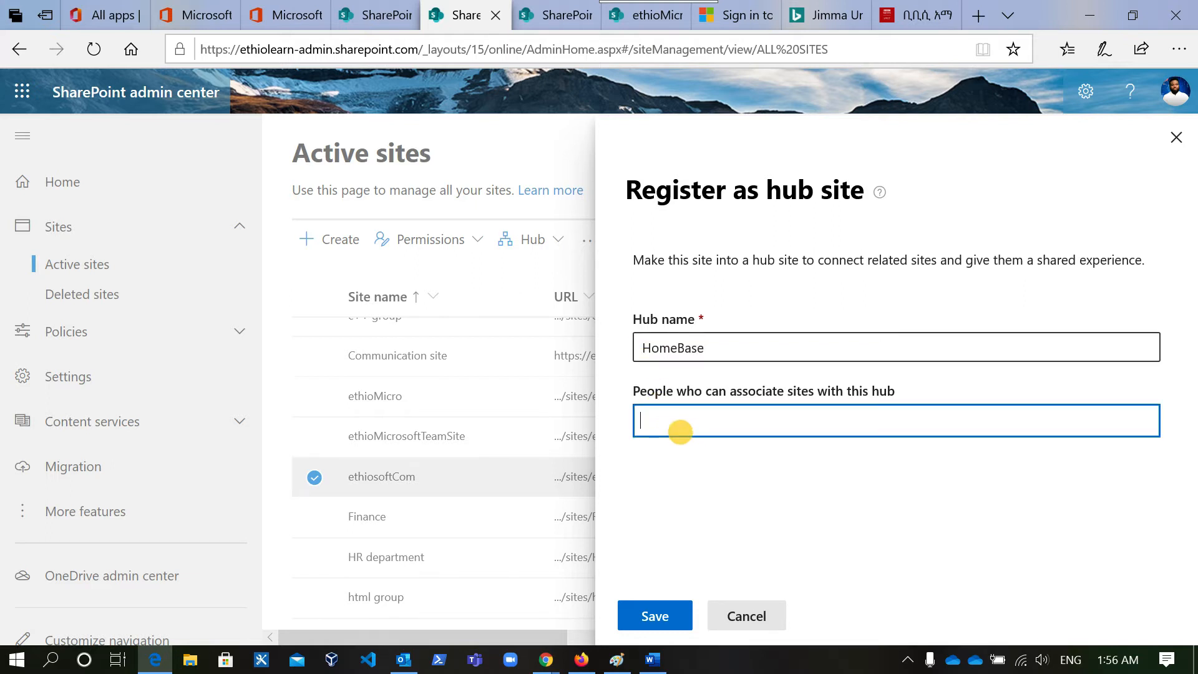
{"action": "type", "text": "ev"}
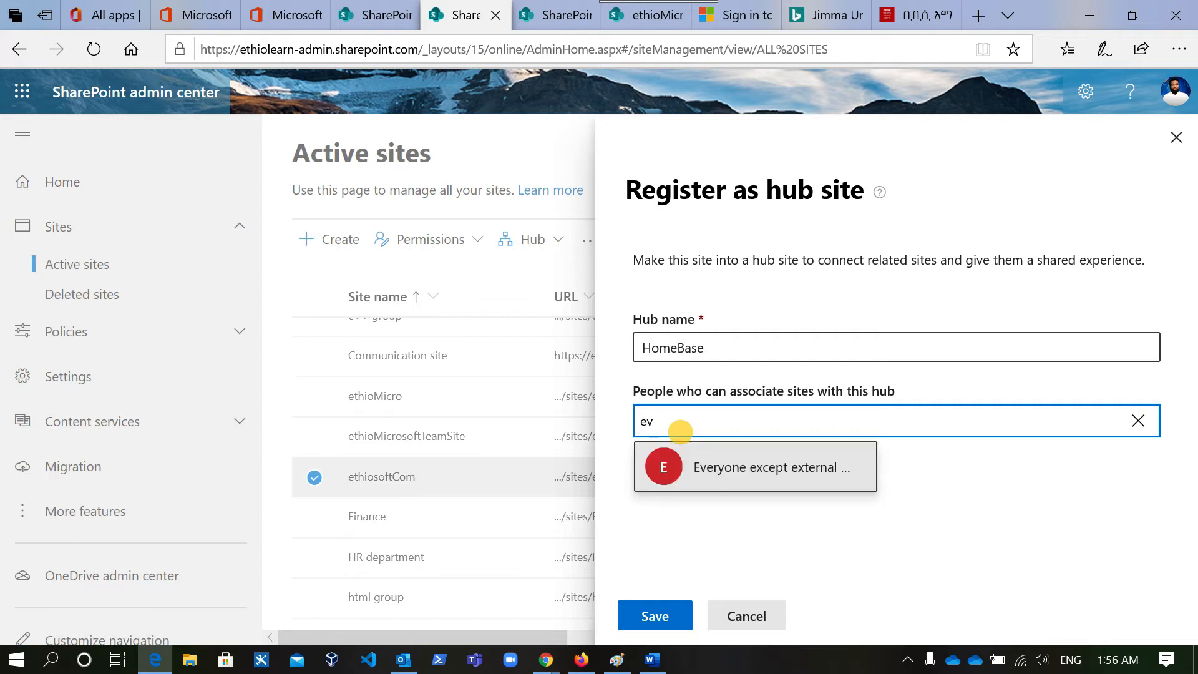
{"action": "left_click", "coordinate": [741, 476]}
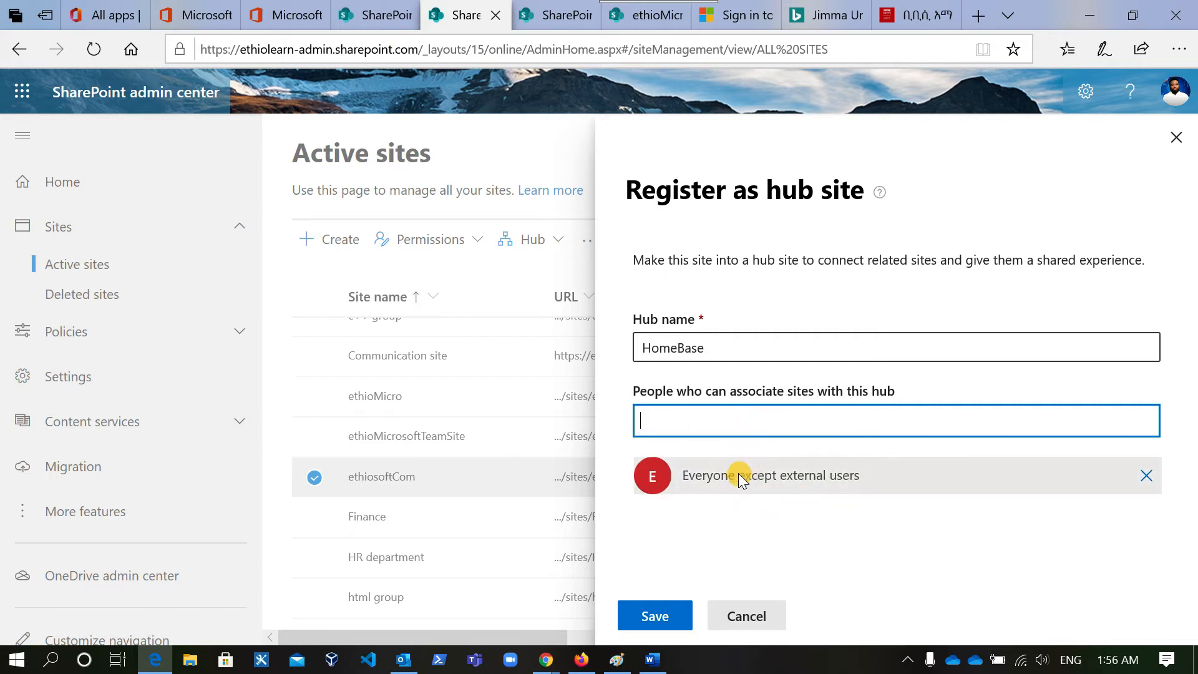
{"action": "type", "text": "all"}
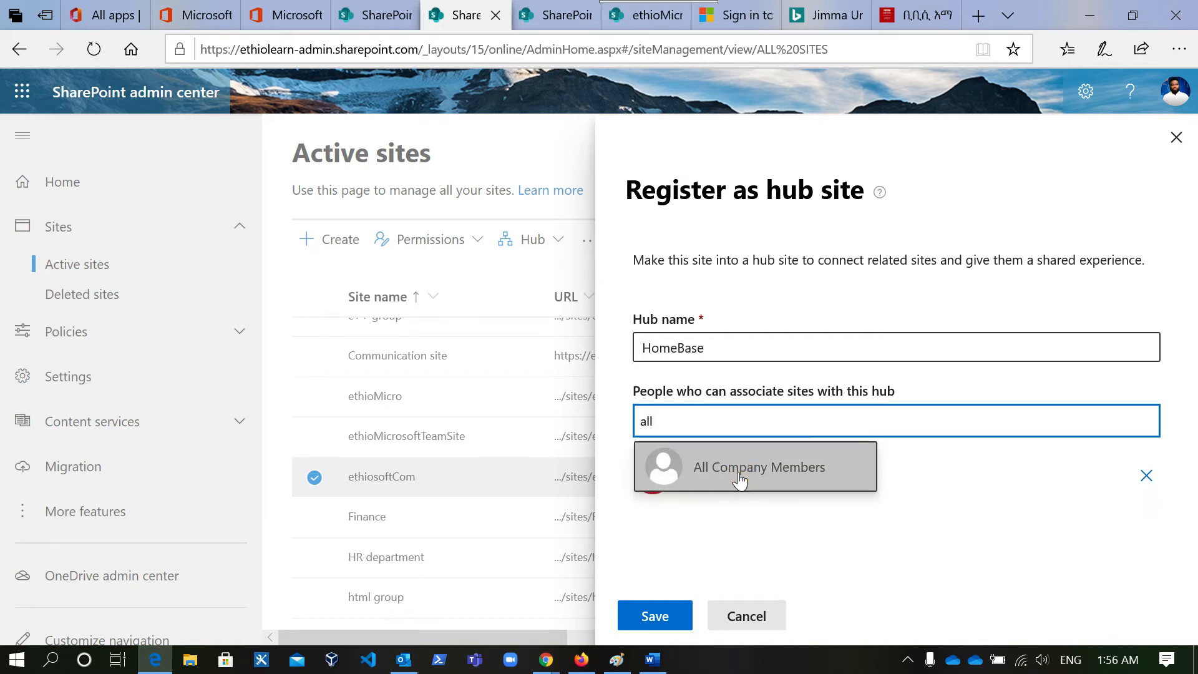
{"action": "left_click", "coordinate": [740, 479]}
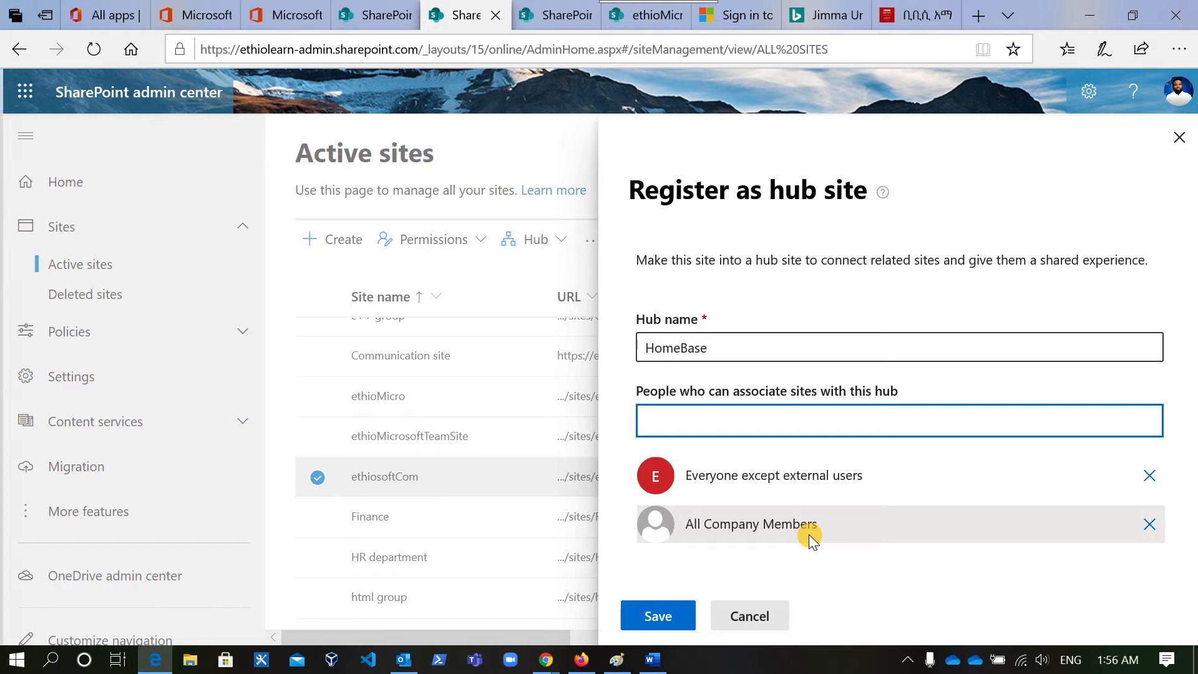
{"action": "left_click", "coordinate": [637, 626]}
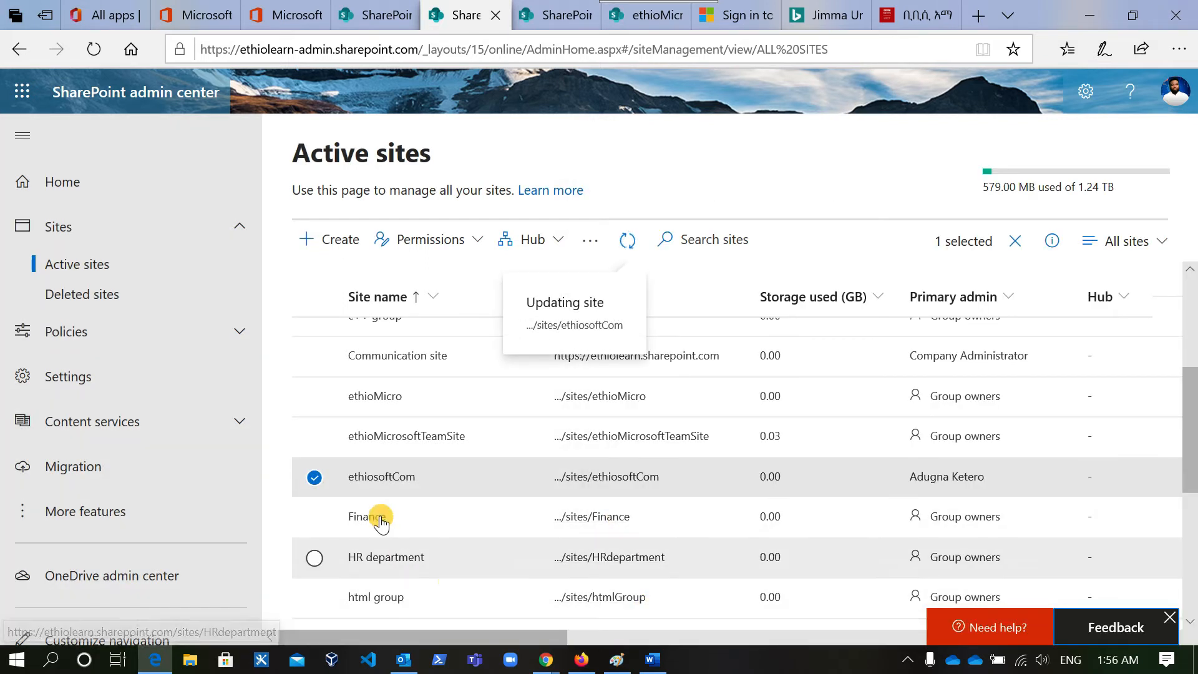
Select only the Finance site and associate it with the HomeBase hub
{"action": "left_click", "coordinate": [314, 517]}
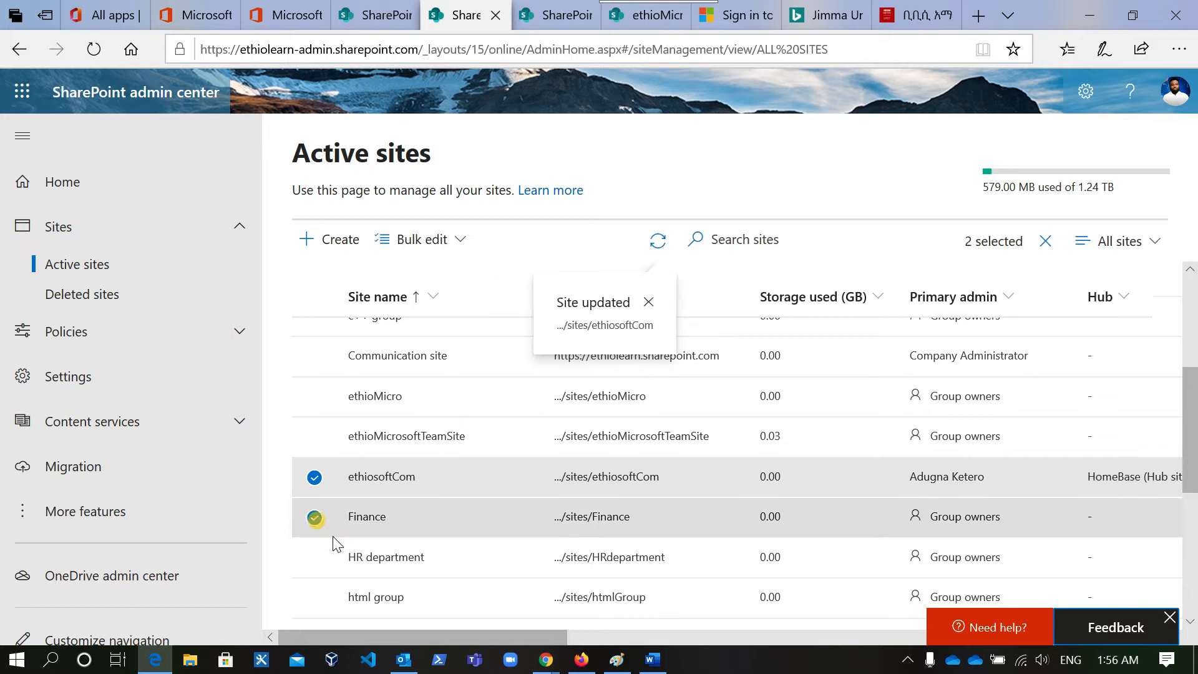
{"action": "left_click", "coordinate": [313, 477]}
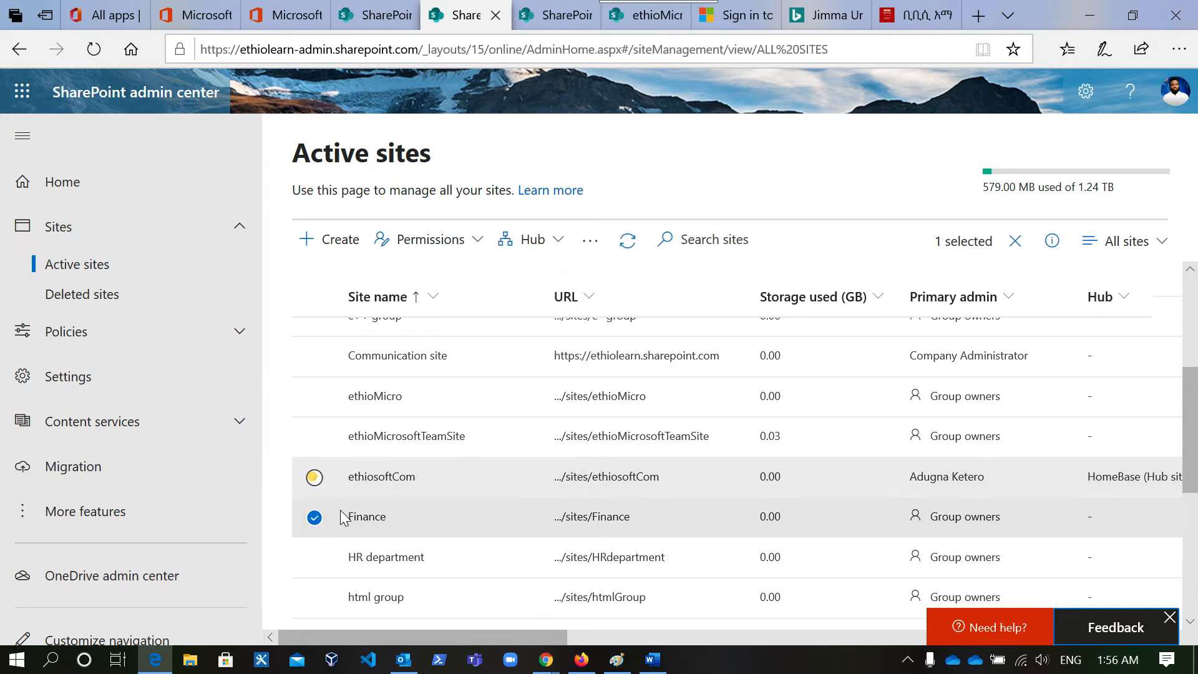
{"action": "left_click", "coordinate": [315, 562]}
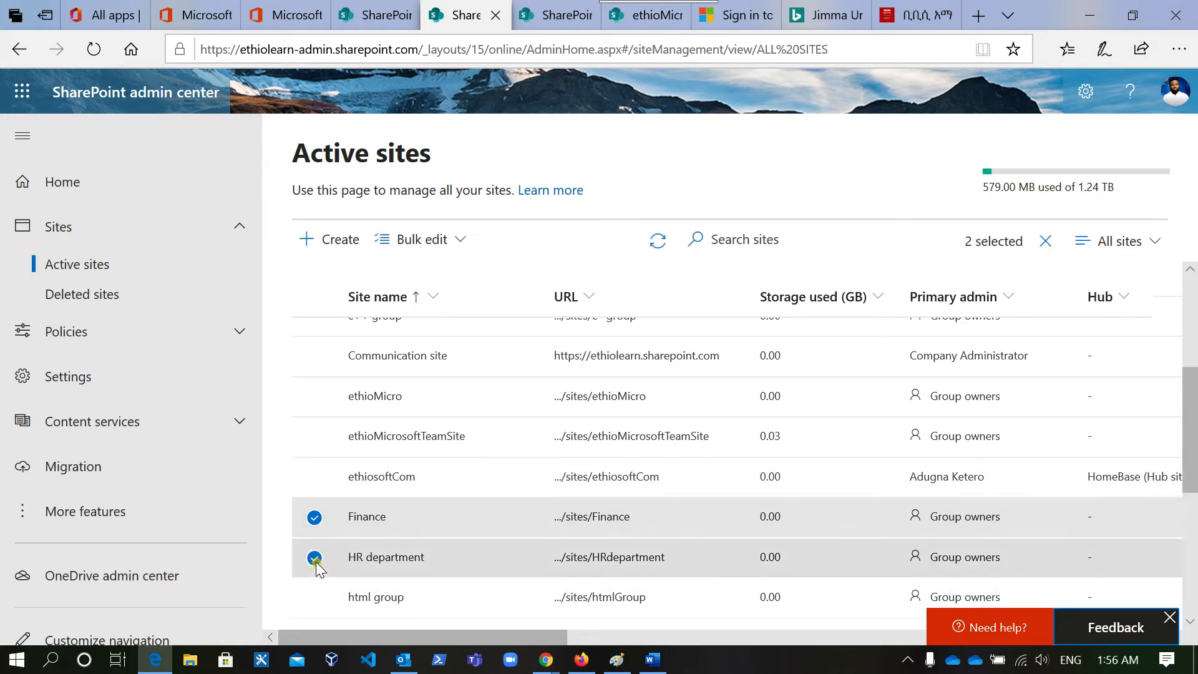
{"action": "left_click", "coordinate": [315, 600]}
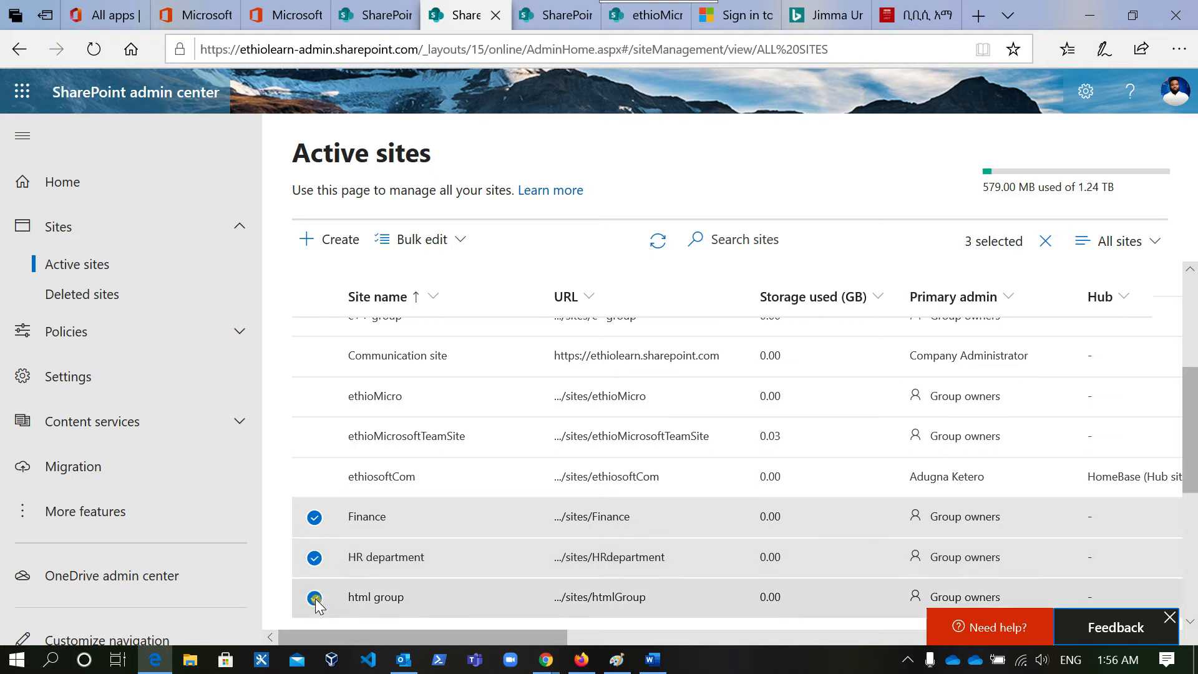
{"action": "left_click", "coordinate": [312, 601]}
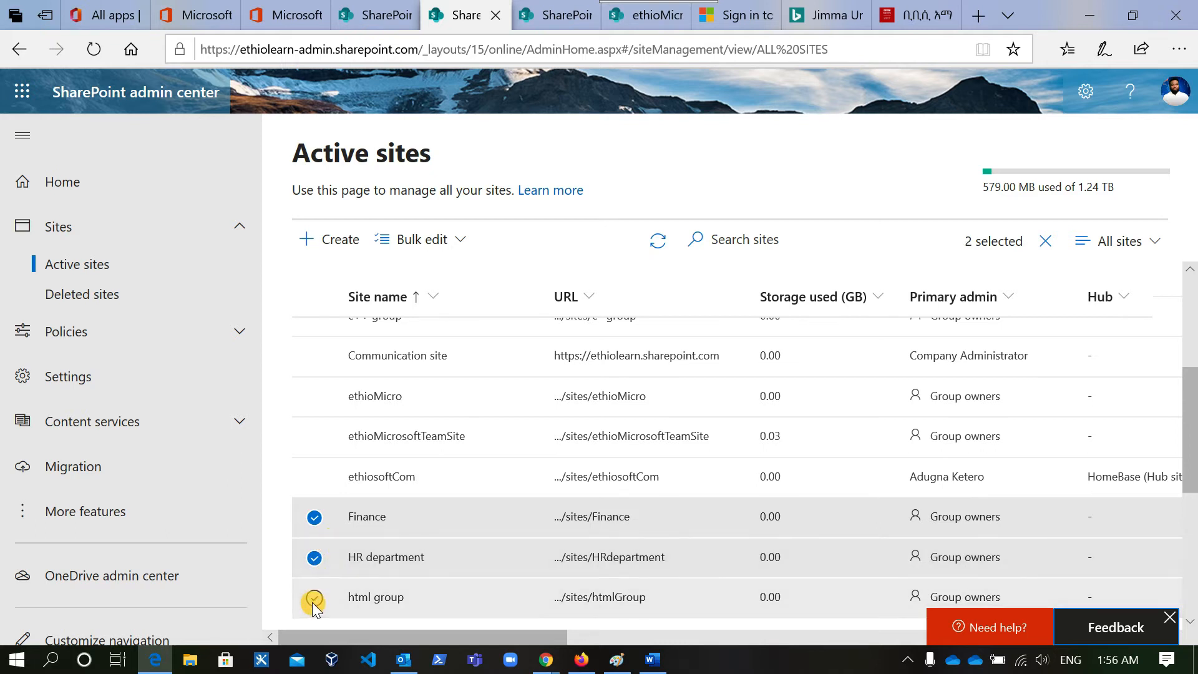
{"action": "left_click", "coordinate": [315, 558]}
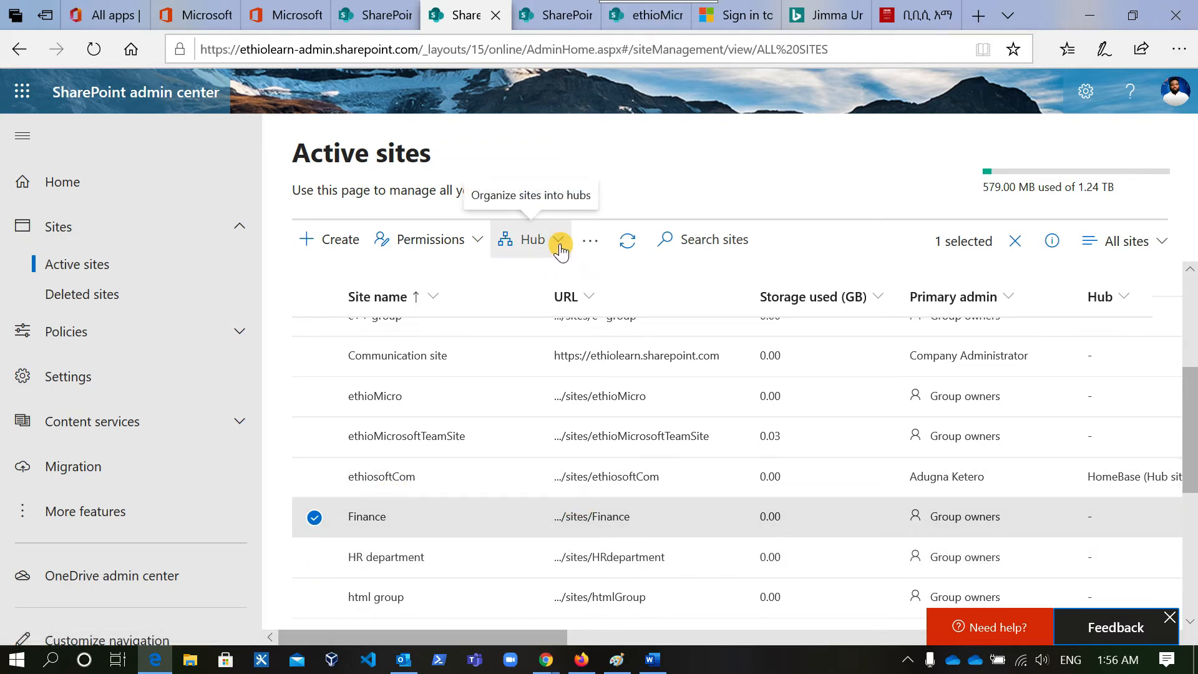
{"action": "left_click", "coordinate": [559, 247]}
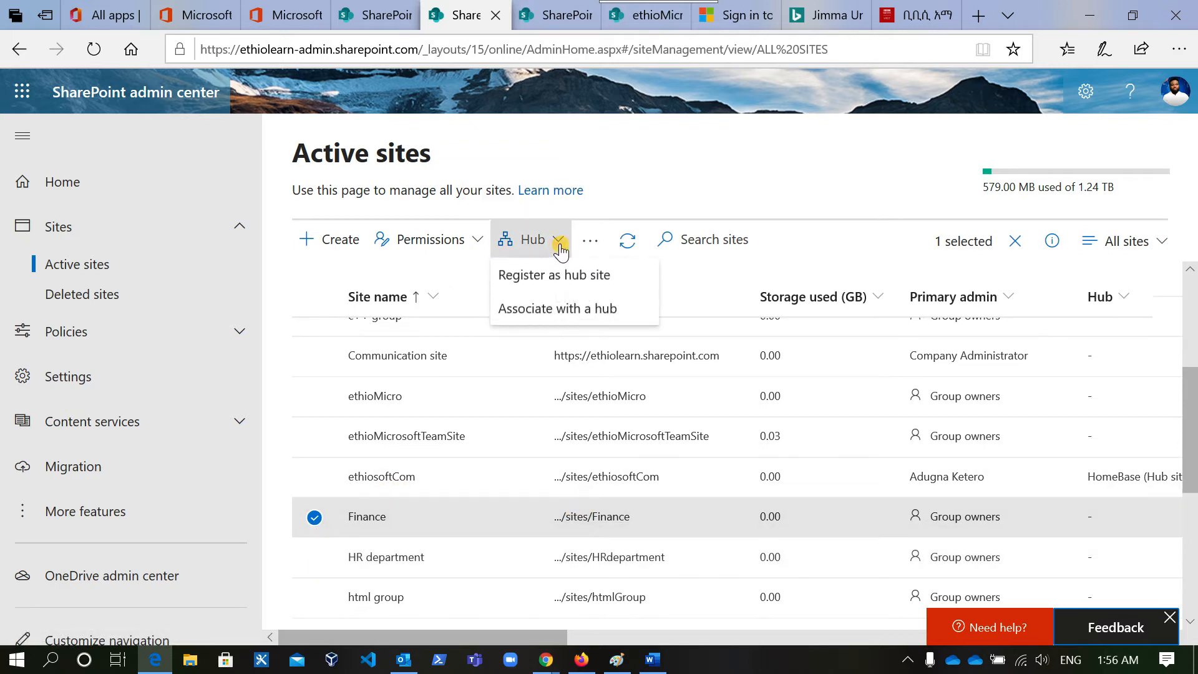
{"action": "left_click", "coordinate": [547, 321]}
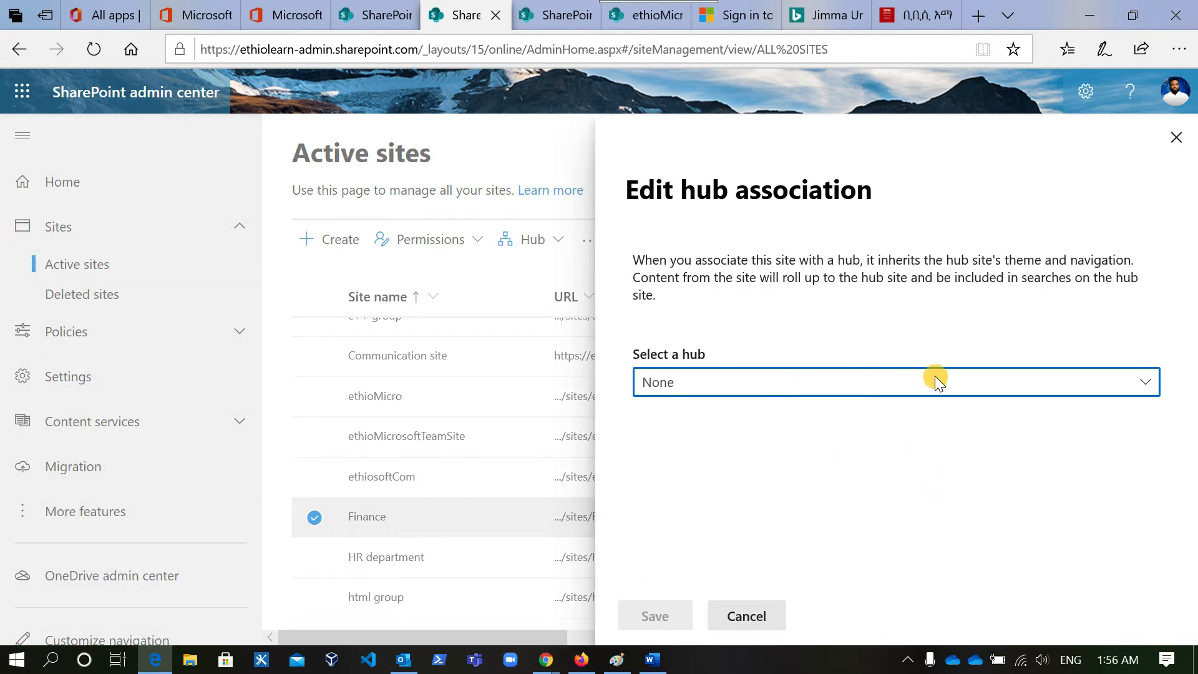
{"action": "left_click", "coordinate": [1148, 385]}
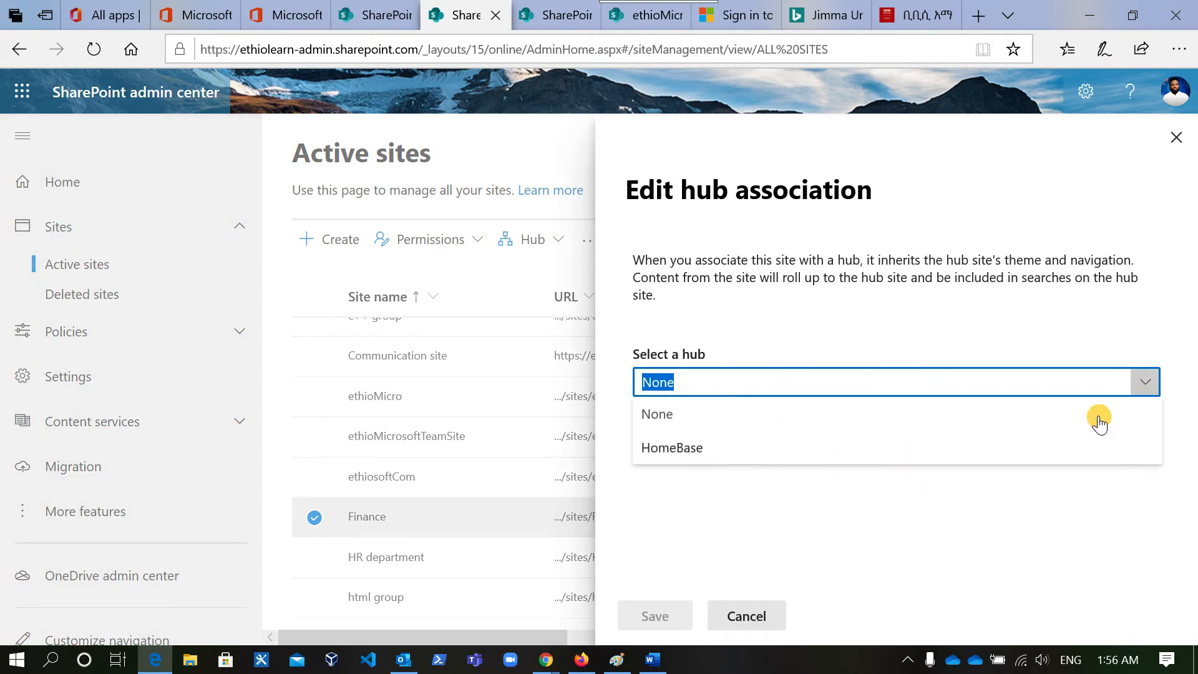
{"action": "left_click", "coordinate": [780, 444]}
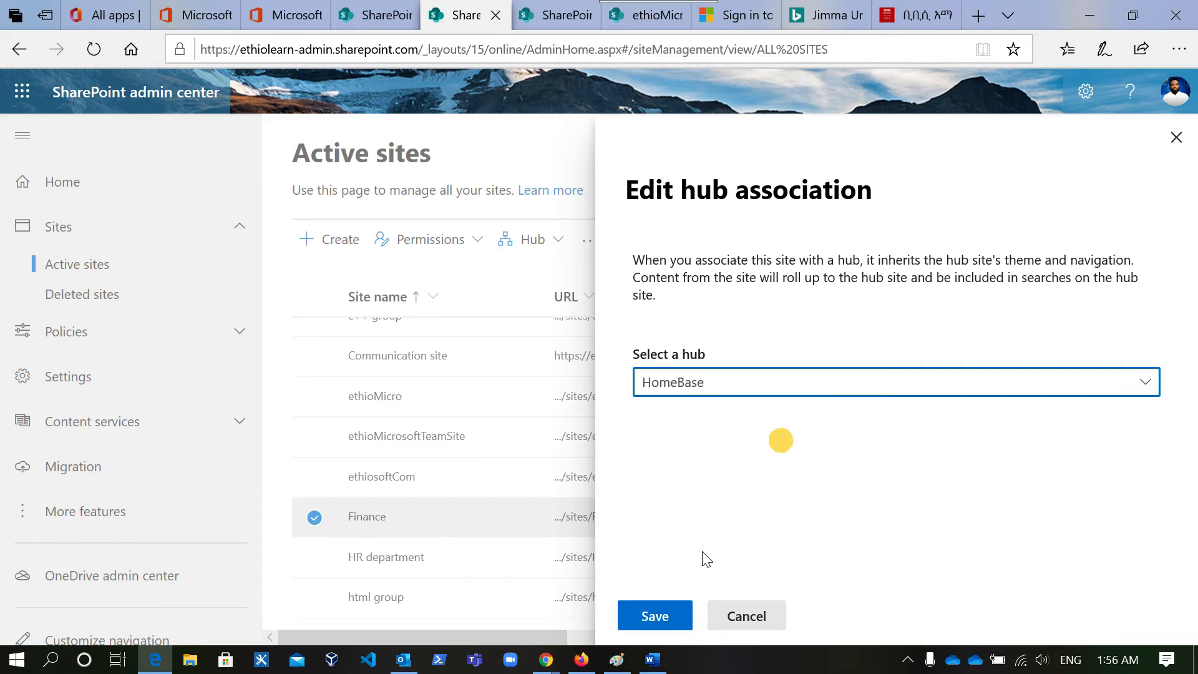
{"action": "left_click", "coordinate": [652, 618]}
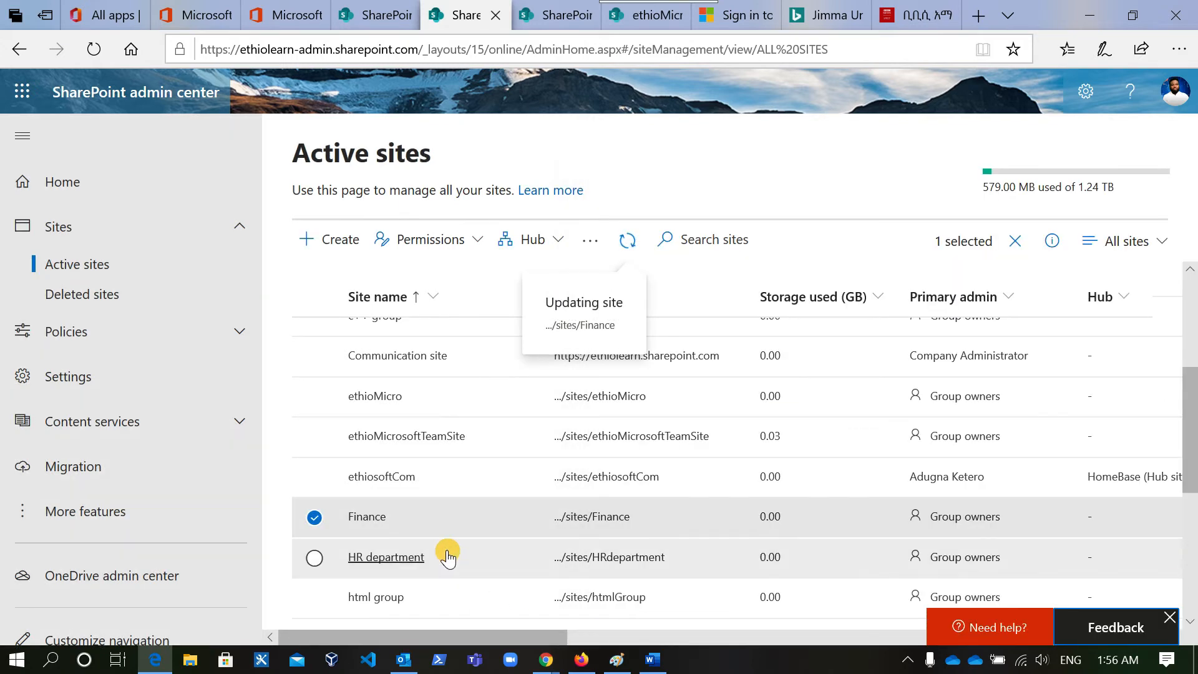
Select only the HR department site and associate it with the HomeBase hub
{"action": "scroll", "coordinate": [492, 523], "scroll_direction": "down", "scroll_amount": 2}
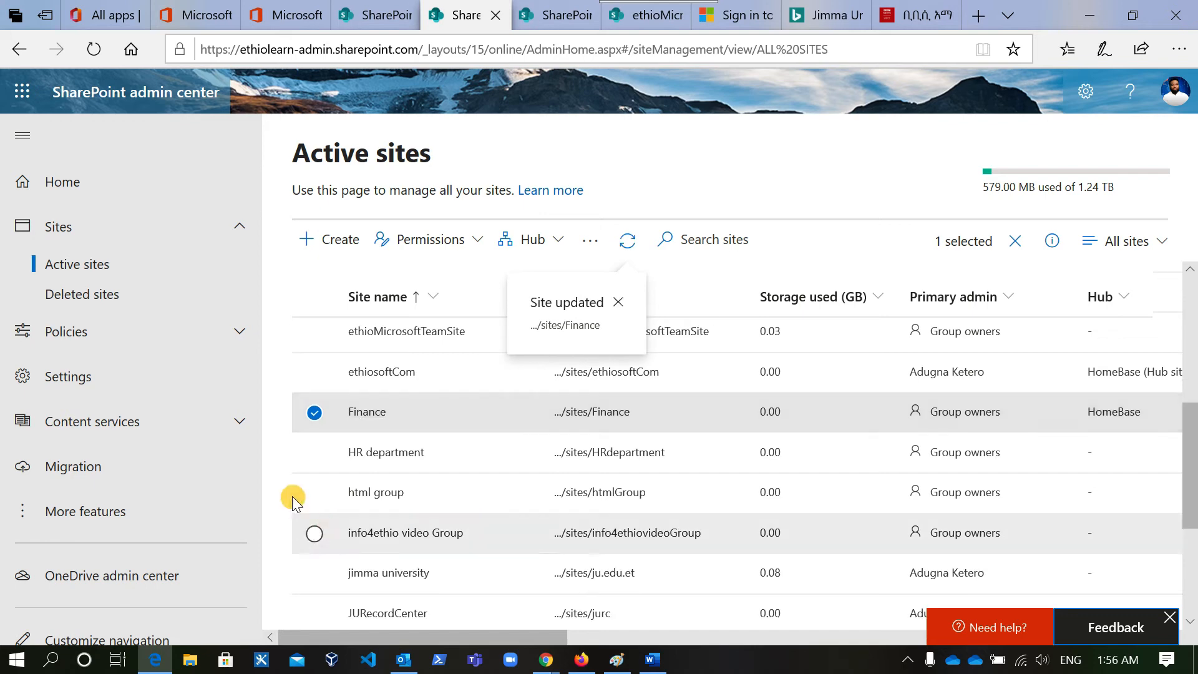
{"action": "left_click", "coordinate": [314, 452]}
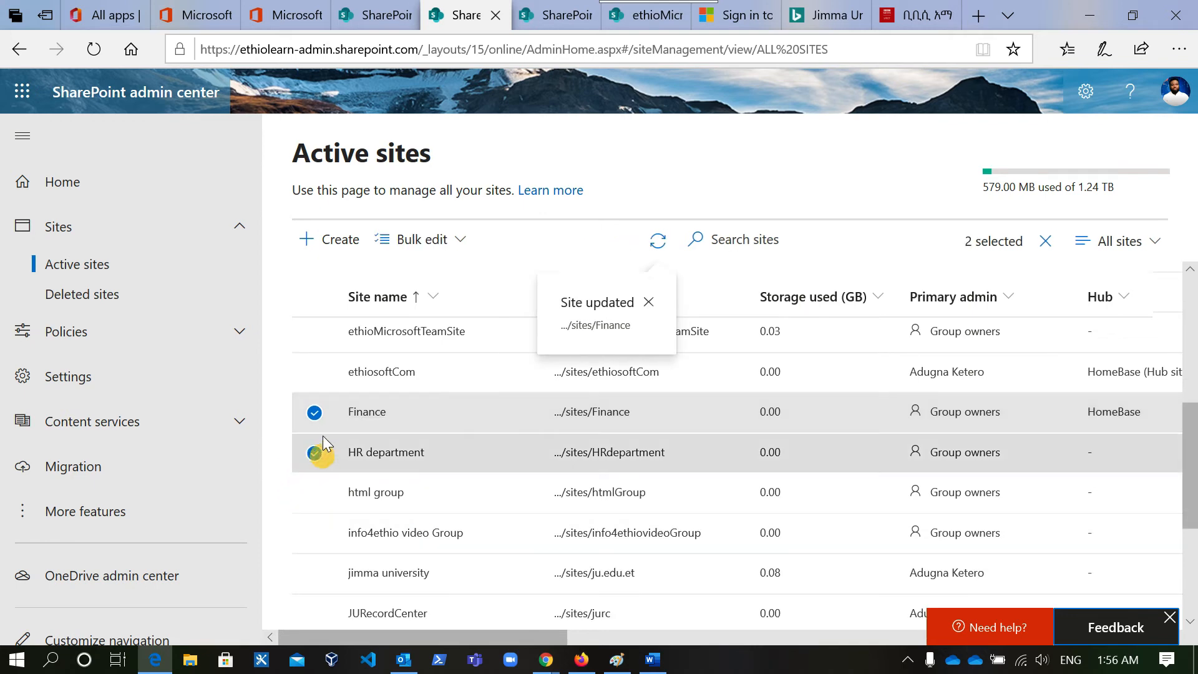
{"action": "left_click", "coordinate": [315, 412]}
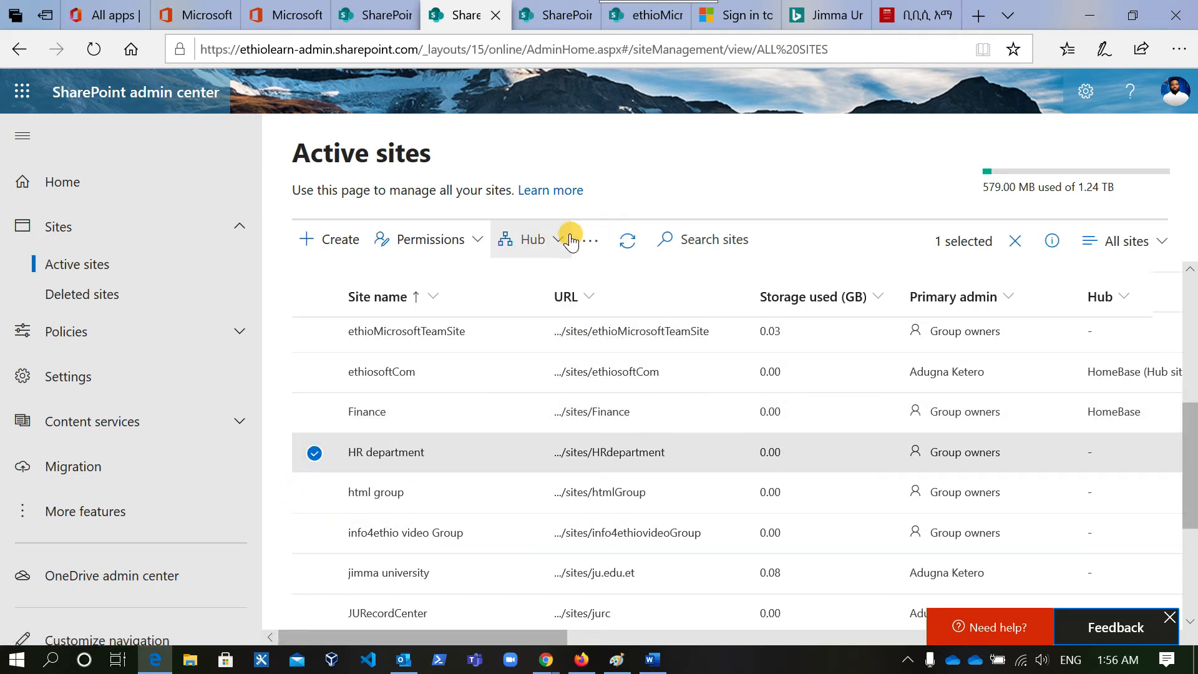
{"action": "left_click", "coordinate": [558, 245]}
{"action": "left_click", "coordinate": [552, 310]}
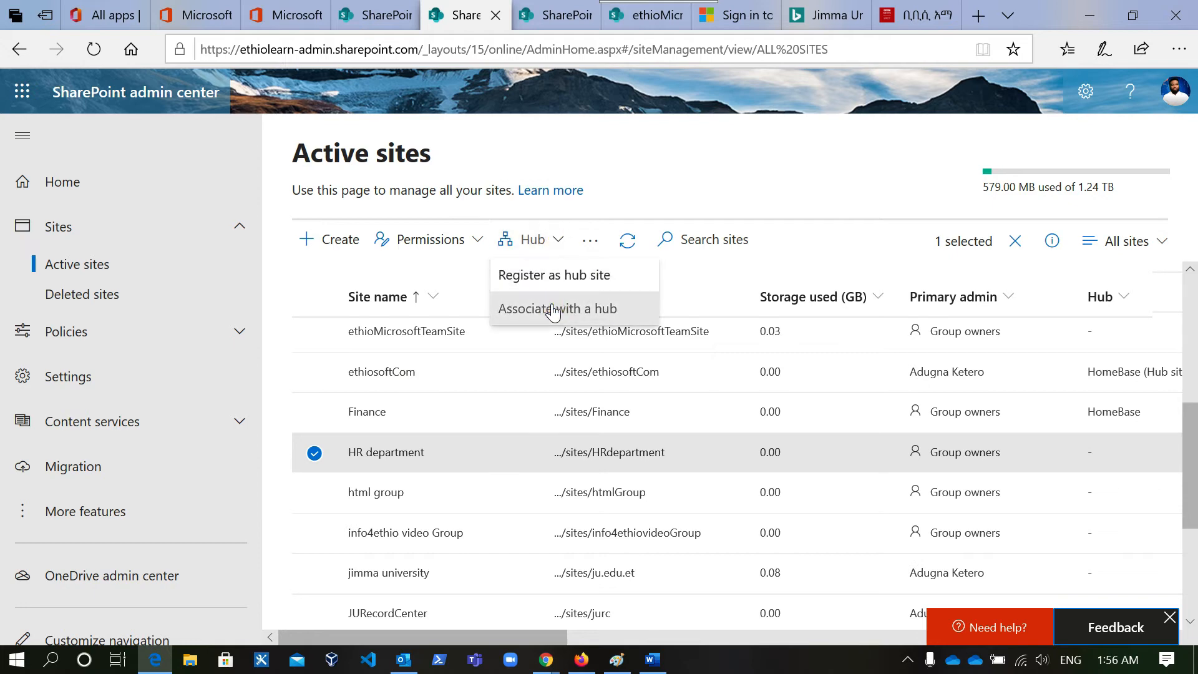
{"action": "left_click", "coordinate": [552, 310]}
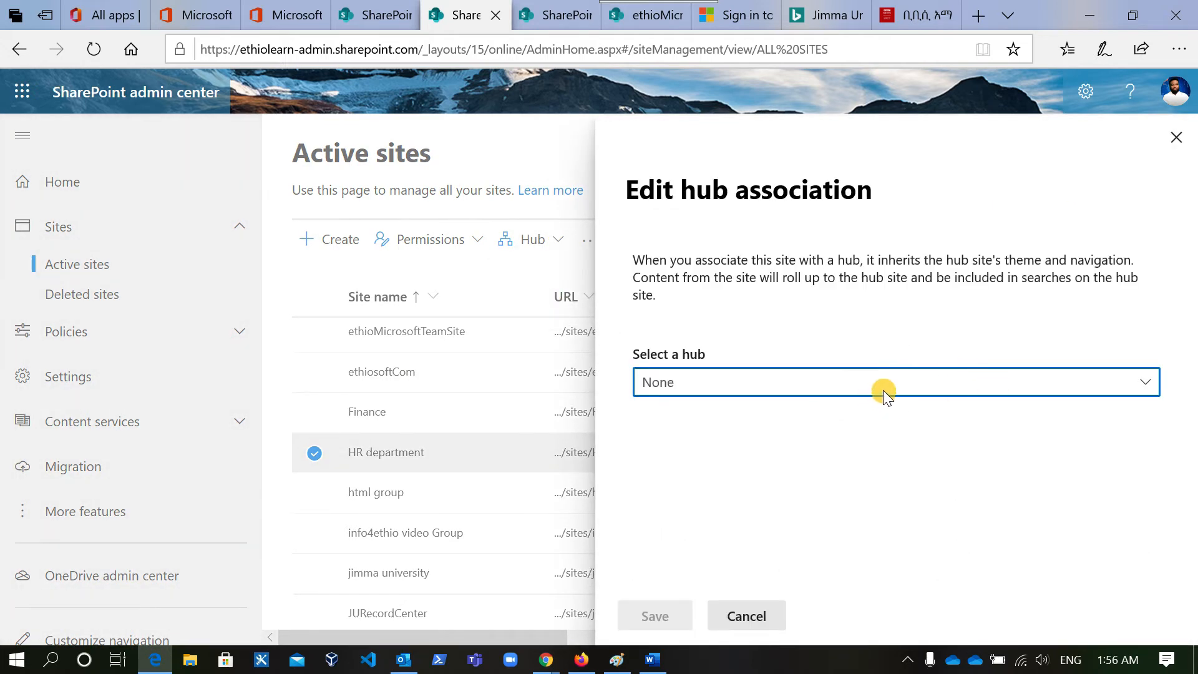
{"action": "left_click", "coordinate": [884, 392]}
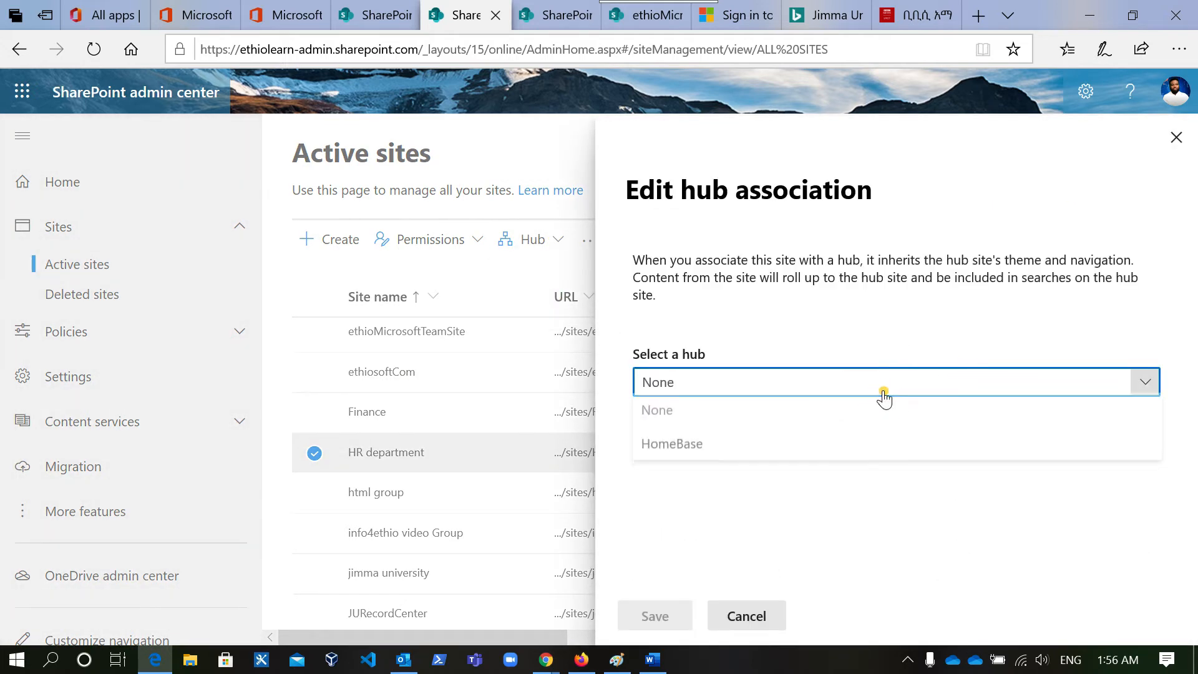
{"action": "left_click", "coordinate": [699, 453]}
{"action": "left_click", "coordinate": [653, 616]}
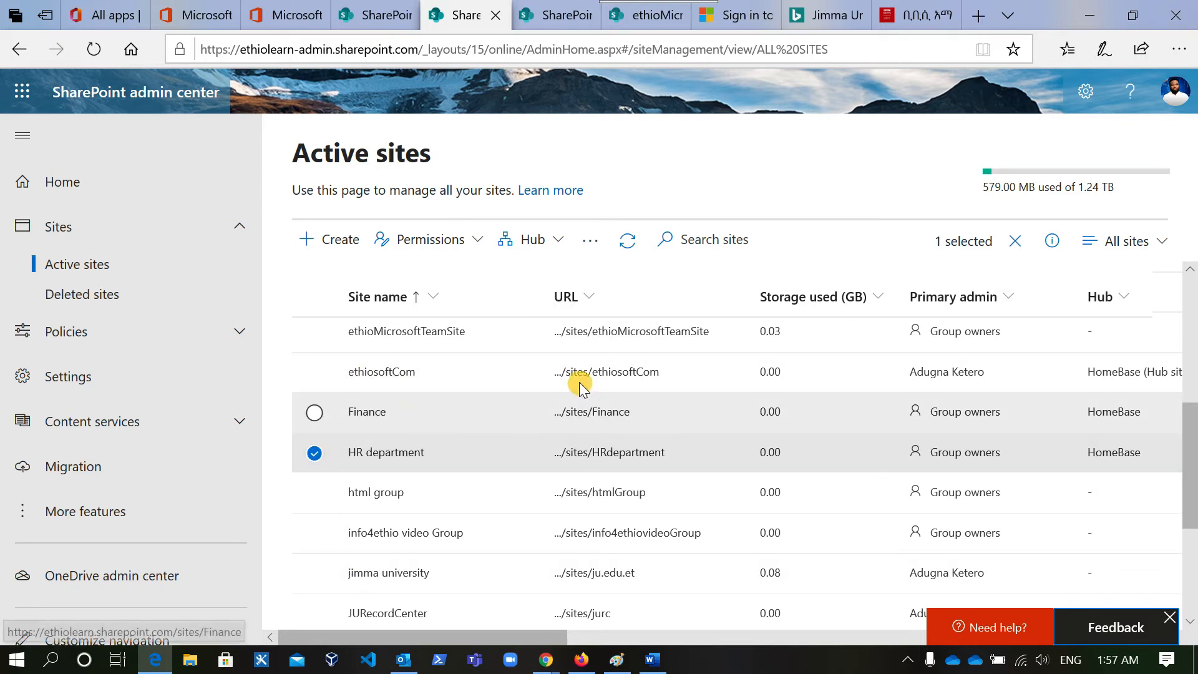
Open the details of the ethiosoftCom site and go to the site through its URL
{"action": "scroll", "coordinate": [611, 467], "scroll_direction": "down", "scroll_amount": 1}
{"action": "scroll", "coordinate": [613, 469], "scroll_direction": "up", "scroll_amount": 2}
{"action": "scroll", "coordinate": [612, 469], "scroll_direction": "up", "scroll_amount": 1}
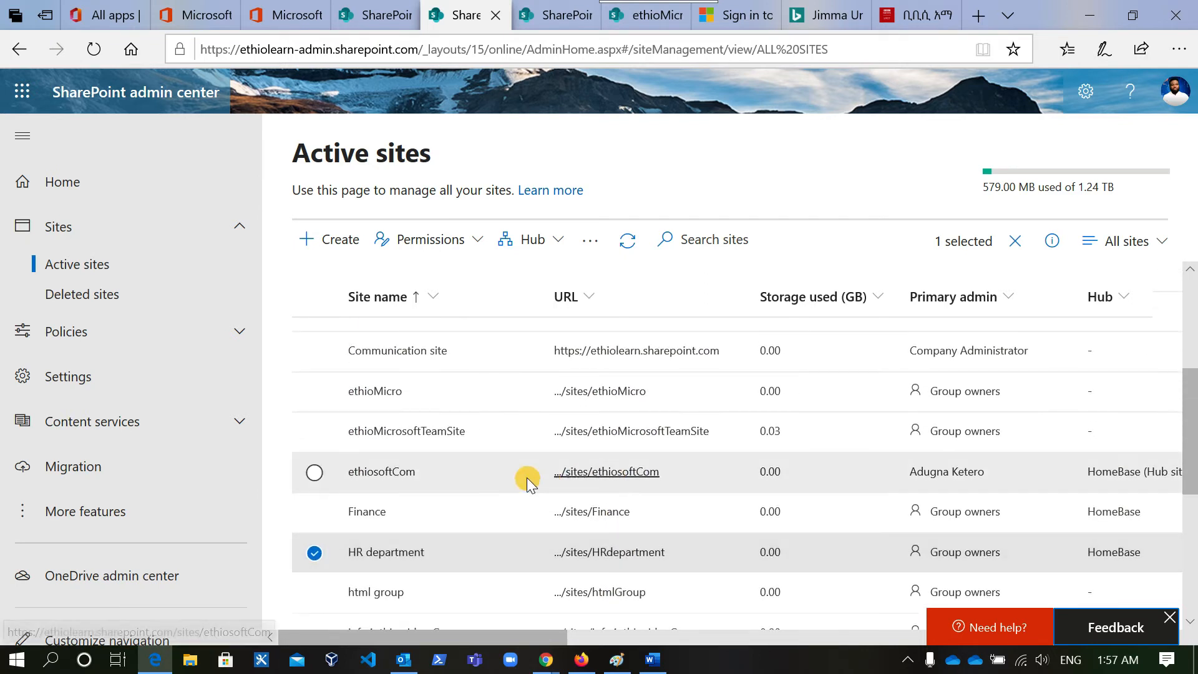
{"action": "left_click", "coordinate": [376, 475]}
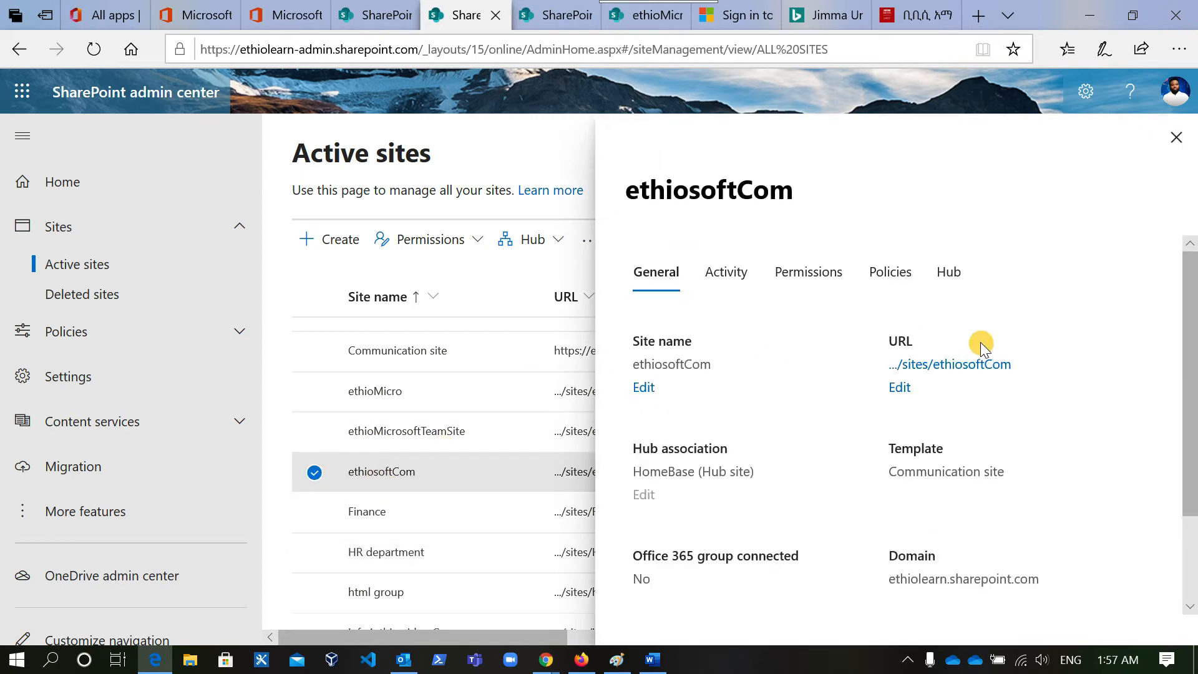
{"action": "left_click", "coordinate": [968, 366]}
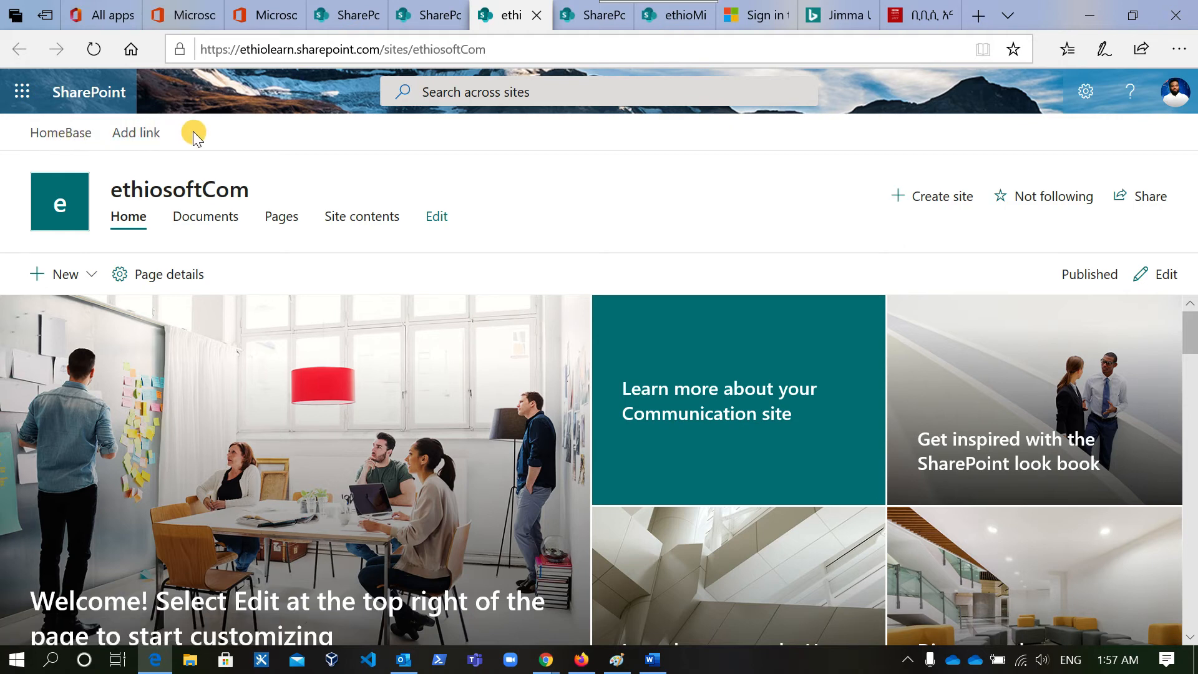
Start a new entry in the HomeBase hub navigation, review the entry types and keep Link
{"action": "left_click", "coordinate": [136, 134]}
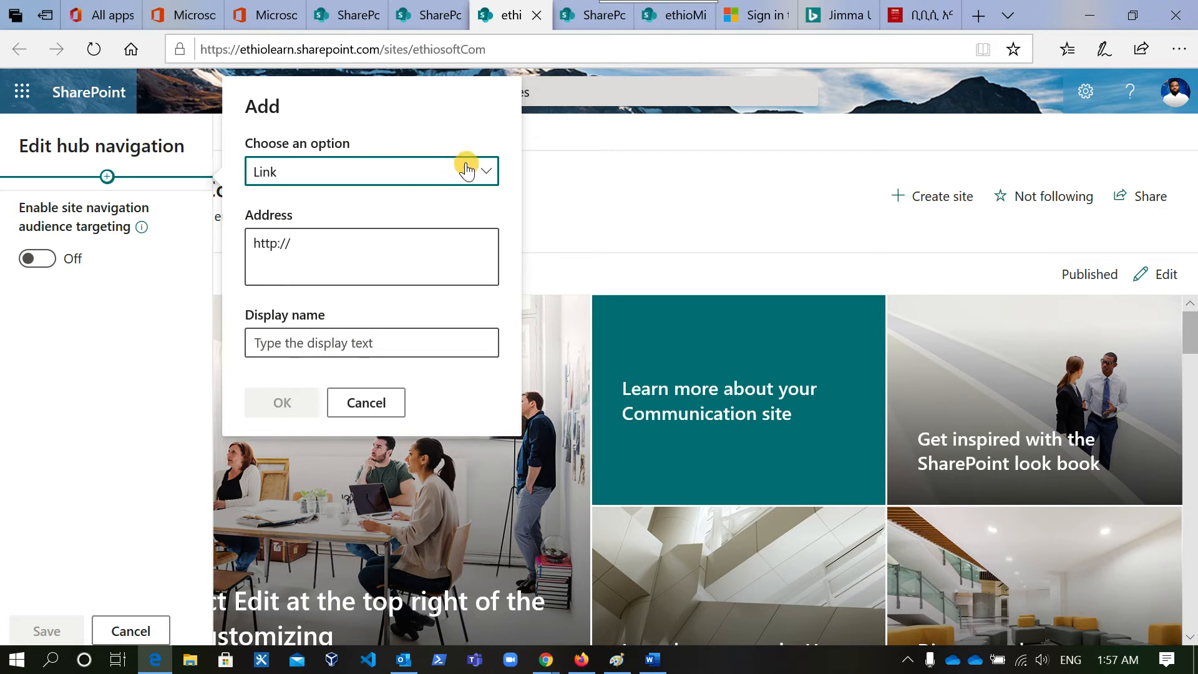
{"action": "left_click", "coordinate": [486, 175]}
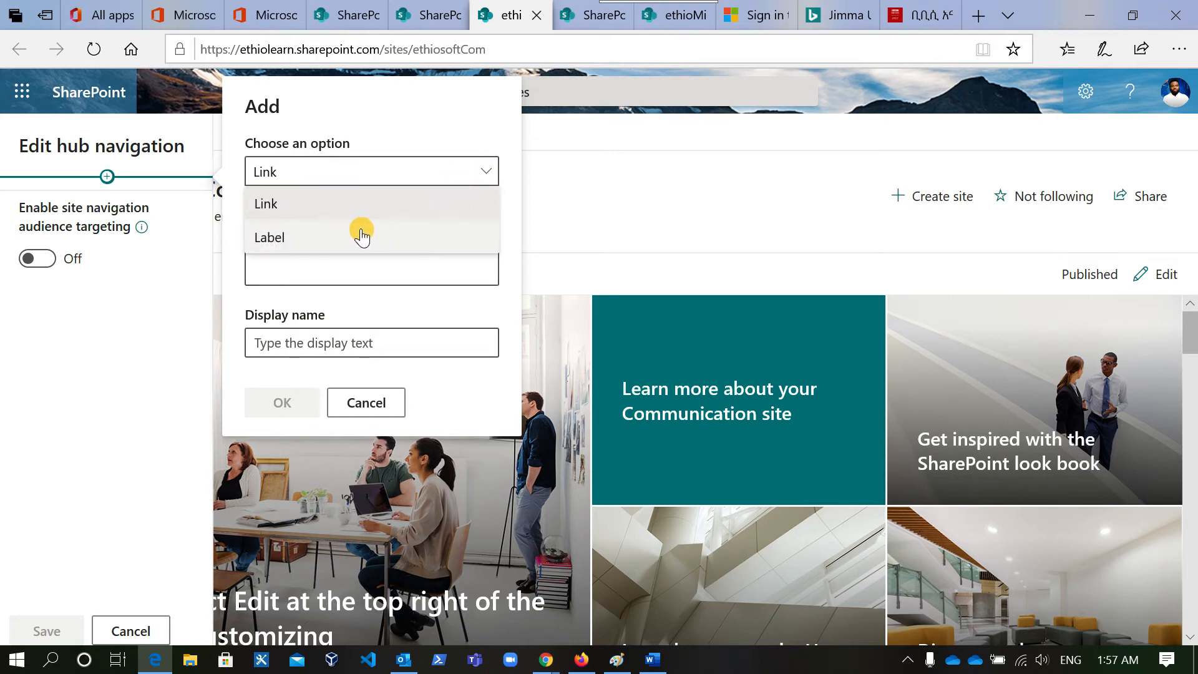
{"action": "left_click", "coordinate": [428, 127]}
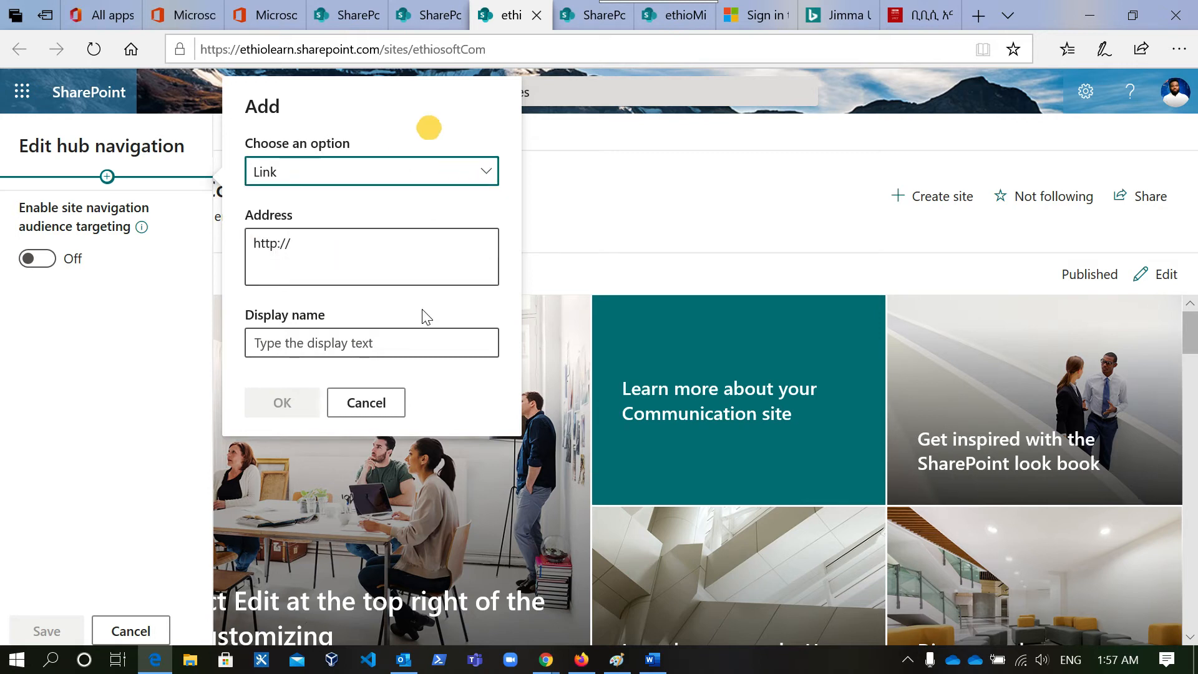
{"action": "left_click", "coordinate": [306, 345]}
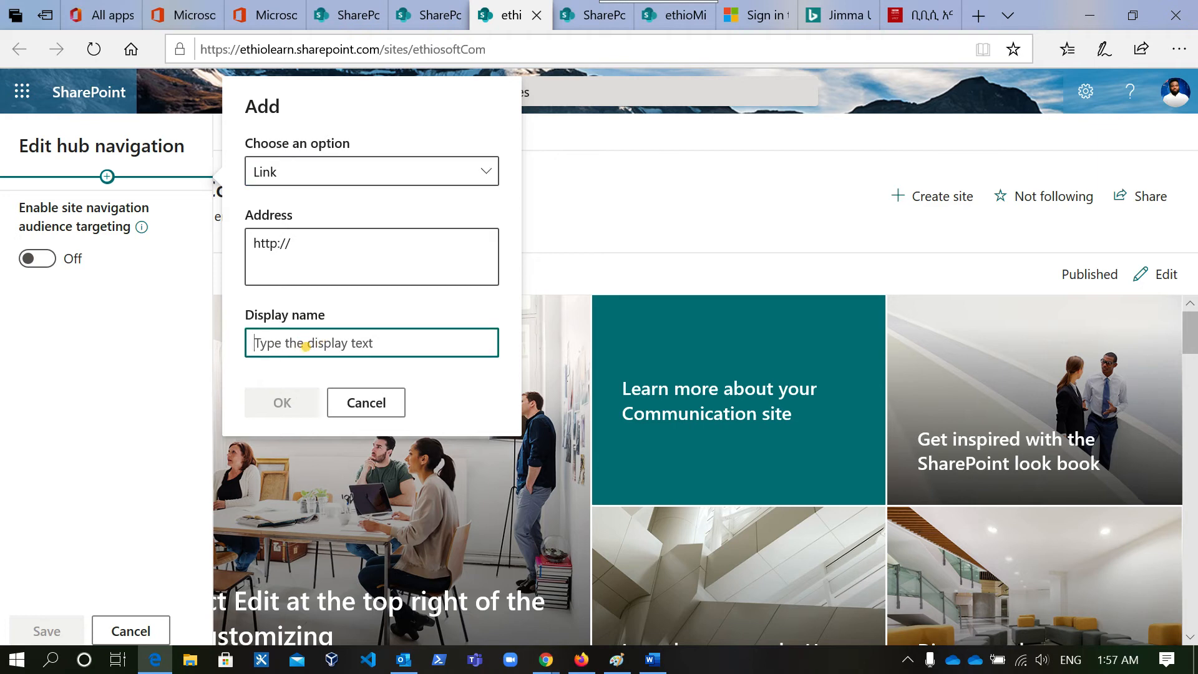
Go to the Finance site from its details in the SharePoint admin center's active sites and copy its web address
{"action": "left_click", "coordinate": [429, 13]}
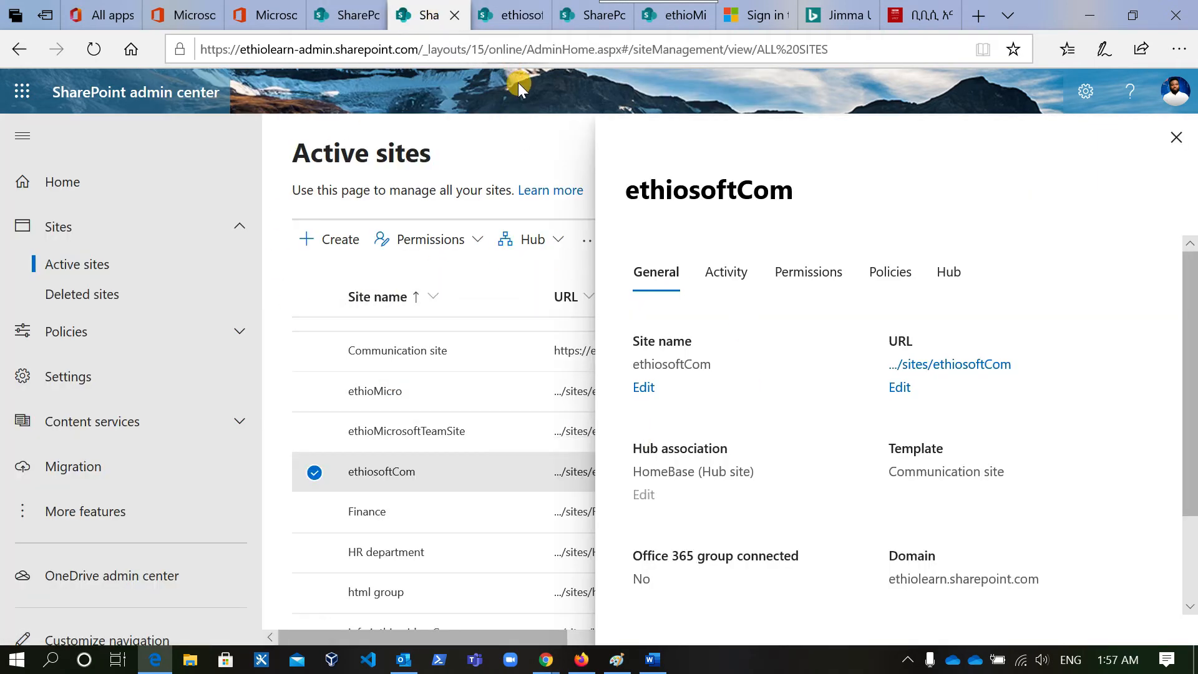
{"action": "left_click", "coordinate": [1175, 137]}
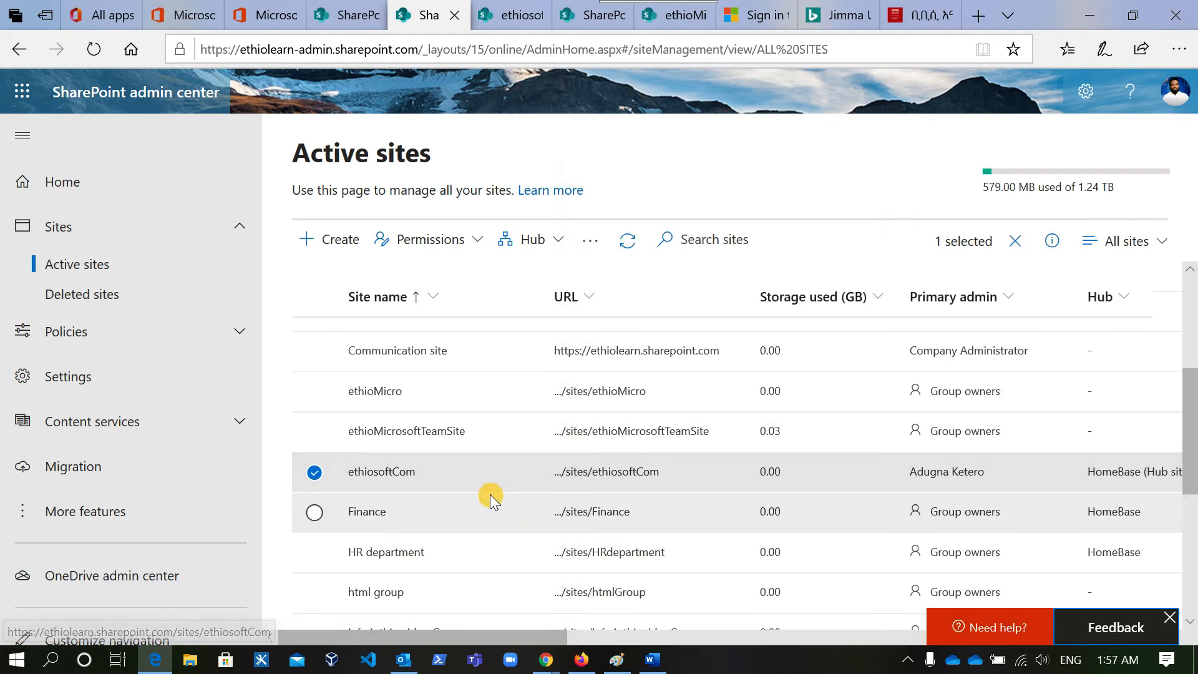
{"action": "left_click", "coordinate": [367, 511]}
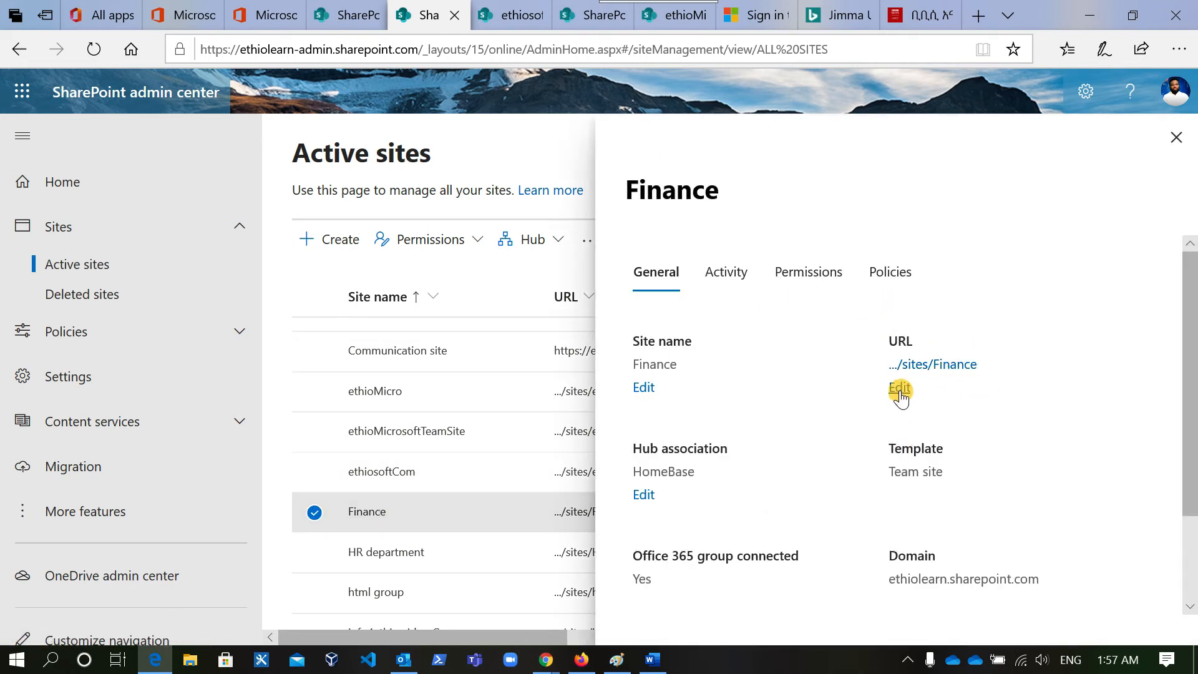
{"action": "left_click", "coordinate": [938, 365]}
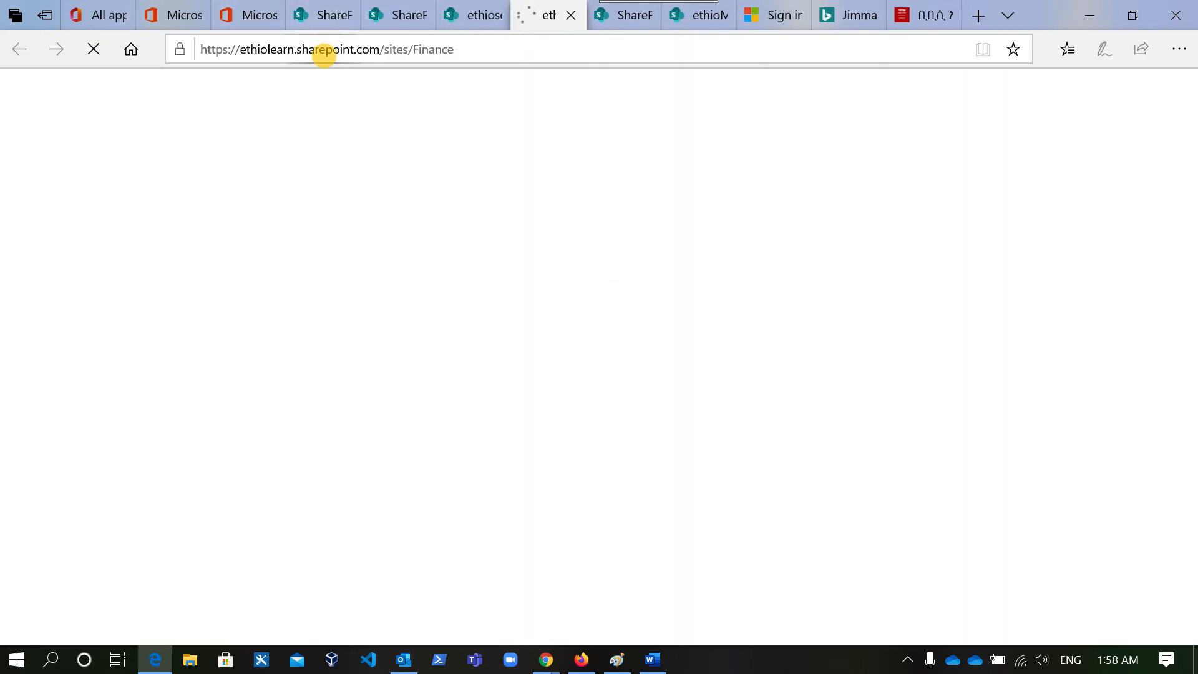
{"action": "left_click", "coordinate": [323, 56]}
{"action": "key", "text": "ctrl+c"}
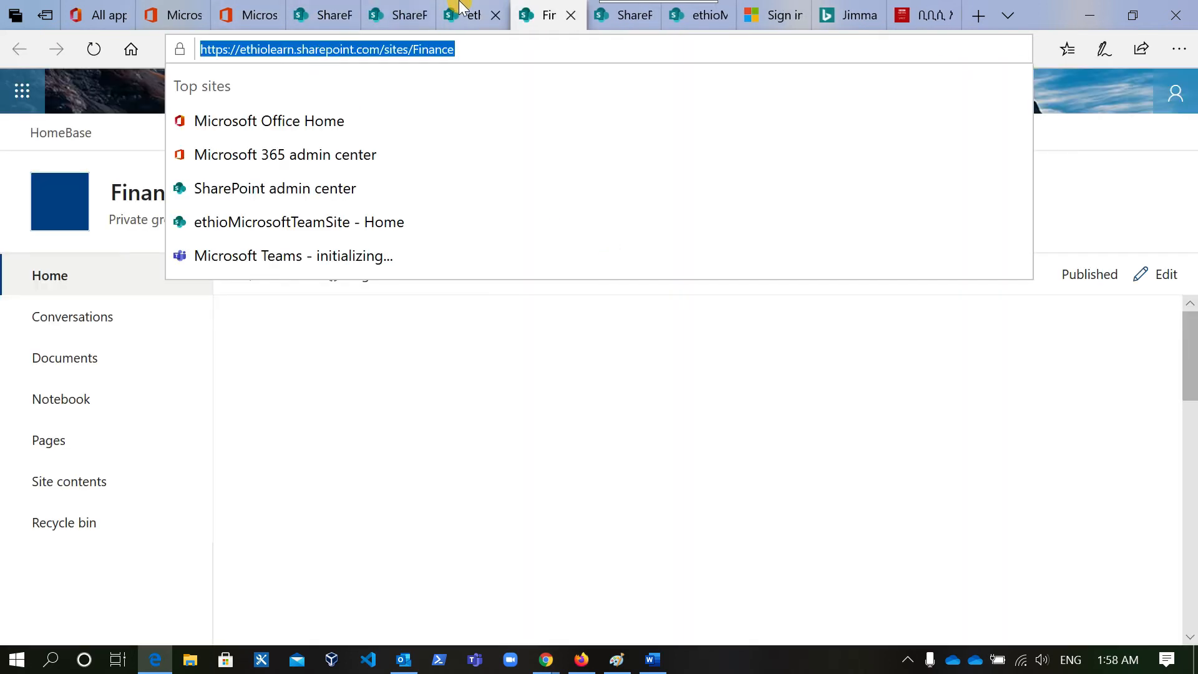
Add the copied Finance site address to the hub navigation as a link with display name Finance, and save the navigation
{"action": "left_click", "coordinate": [477, 24]}
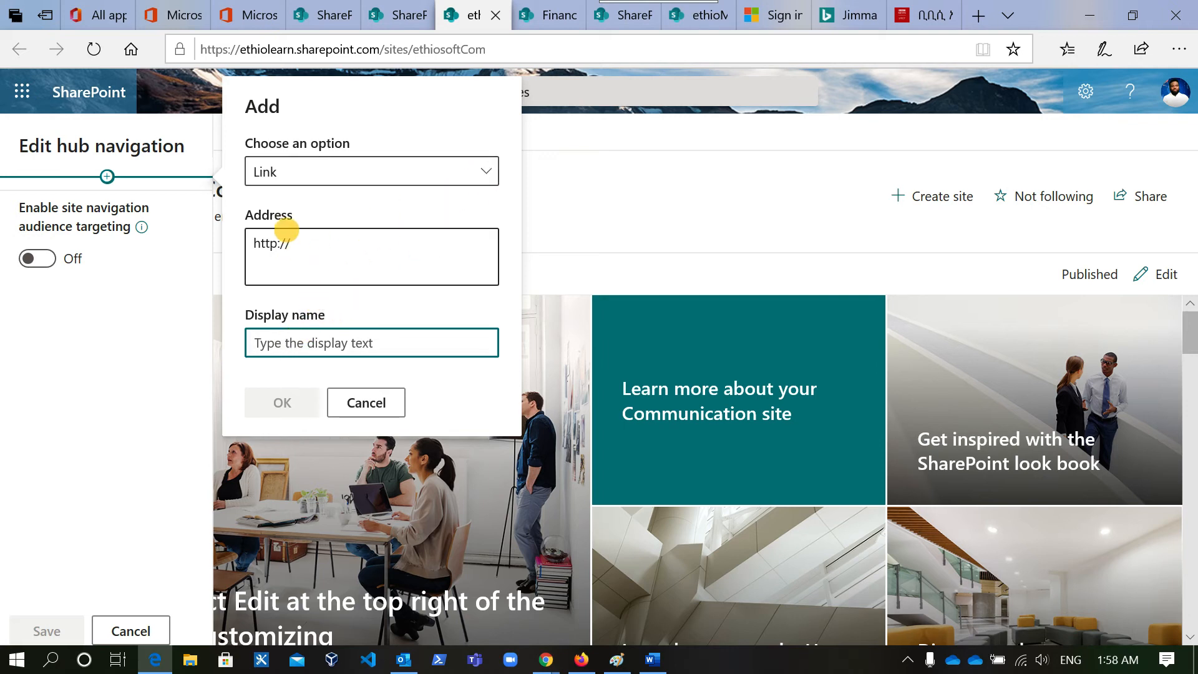
{"action": "left_click", "coordinate": [295, 246]}
{"action": "double_click", "coordinate": [296, 250]}
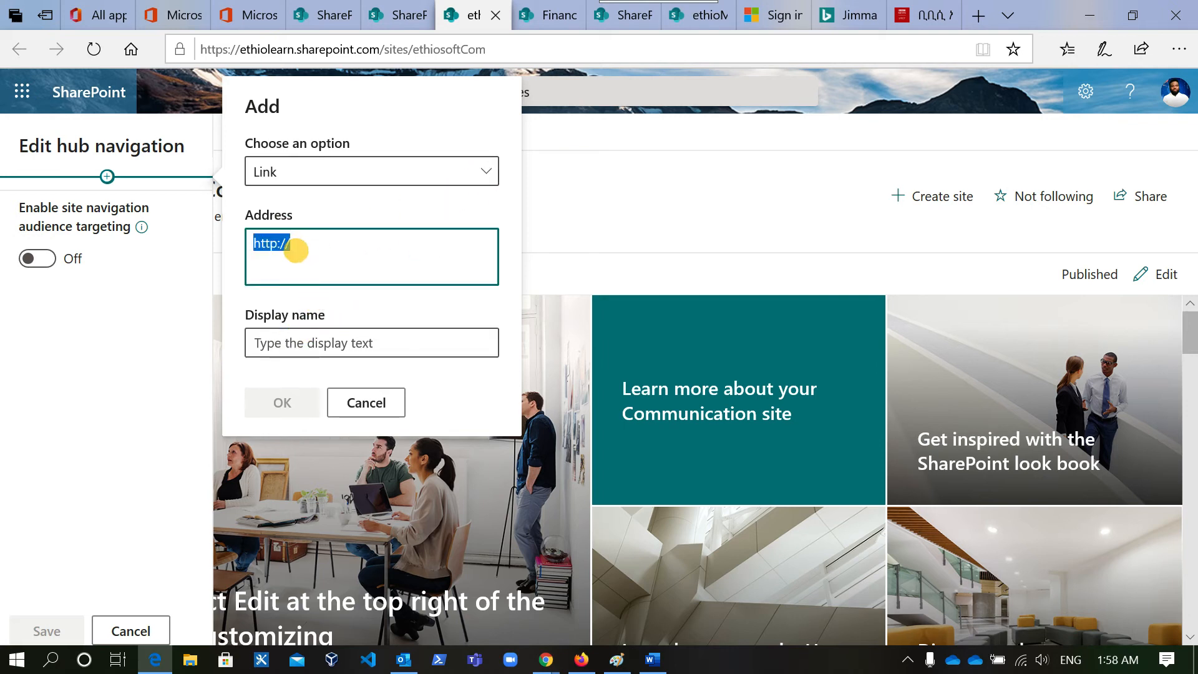
{"action": "key", "text": "ctrl+v"}
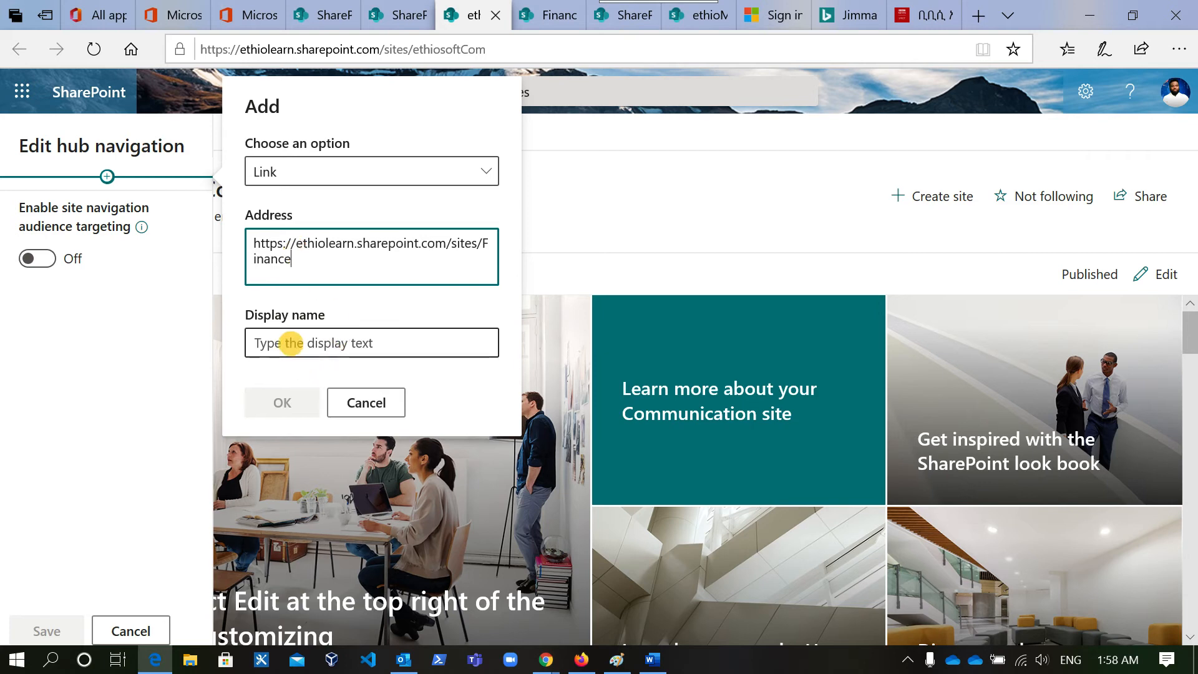
{"action": "left_click", "coordinate": [290, 343]}
{"action": "type", "text": "Finance"}
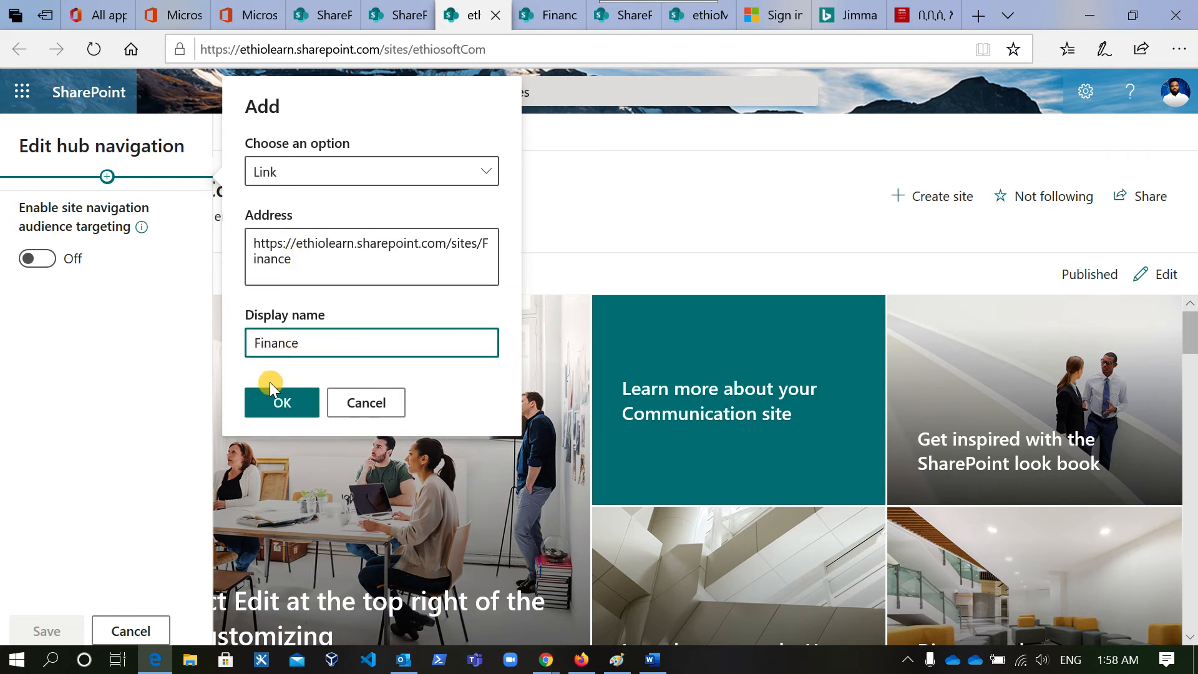
{"action": "left_click", "coordinate": [280, 402]}
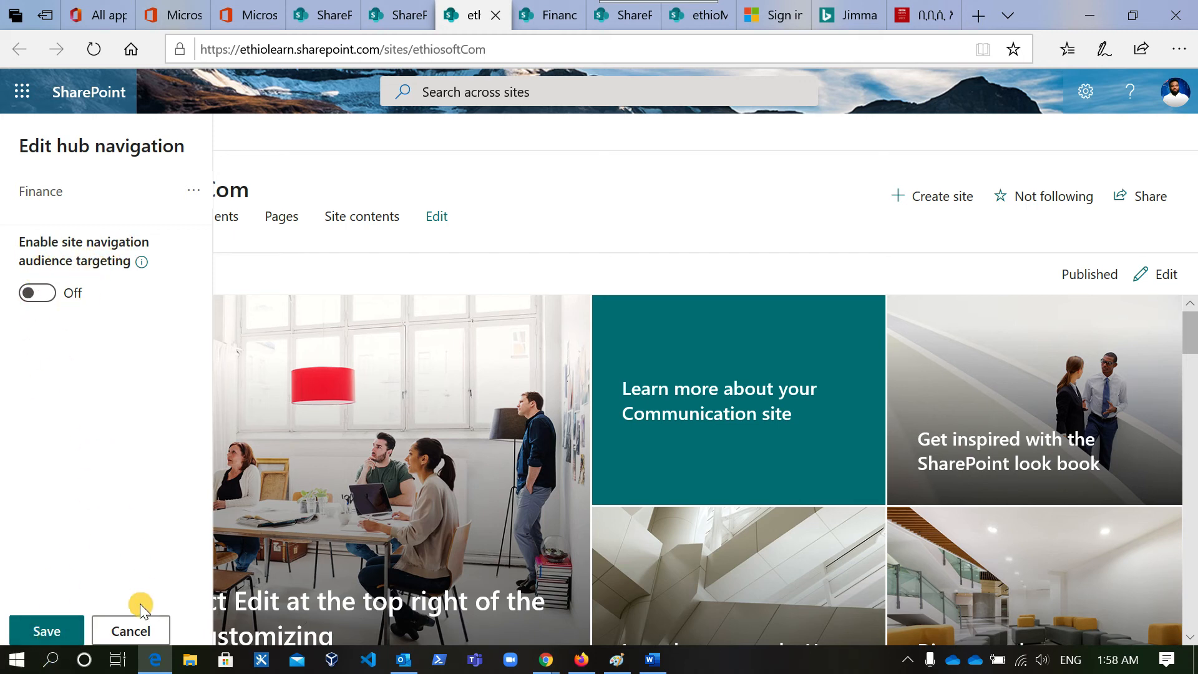
{"action": "left_click", "coordinate": [65, 632]}
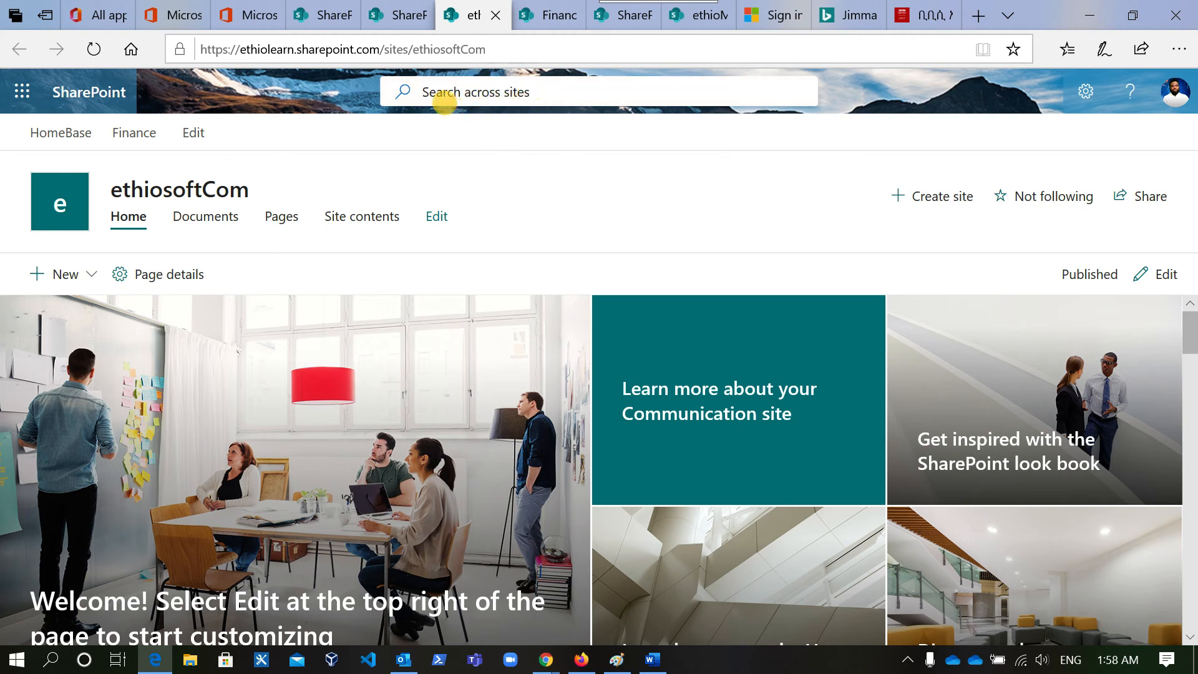
Compare the search scope of the ethiosoftCom hub site with that of ethioMicrosoftTeamSite, closing the spare SharePoint admin center page on the way
{"action": "left_click", "coordinate": [461, 99]}
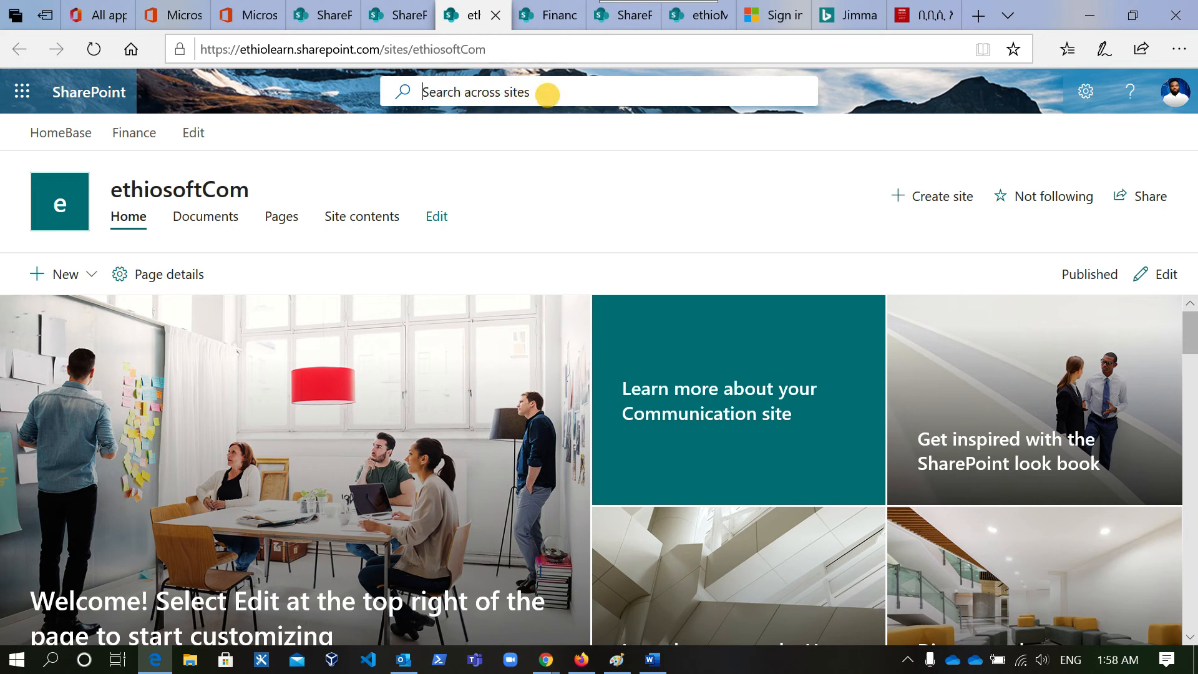
{"action": "left_click", "coordinate": [549, 14]}
{"action": "left_click", "coordinate": [621, 14]}
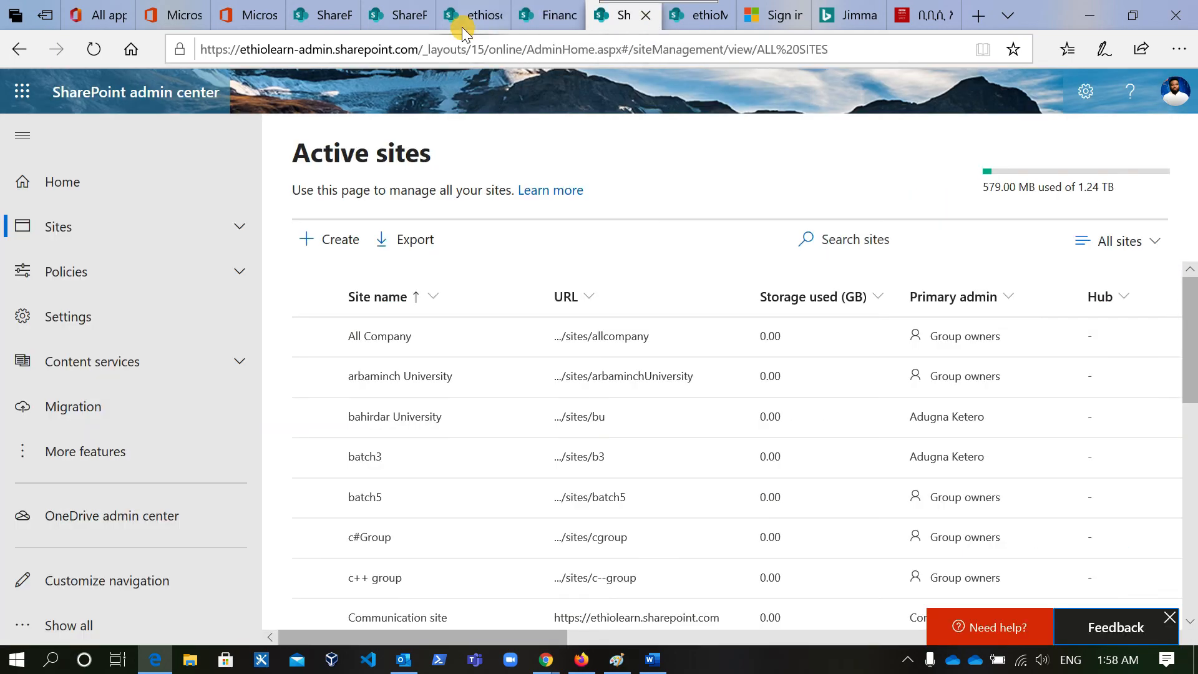
{"action": "left_click", "coordinate": [331, 15]}
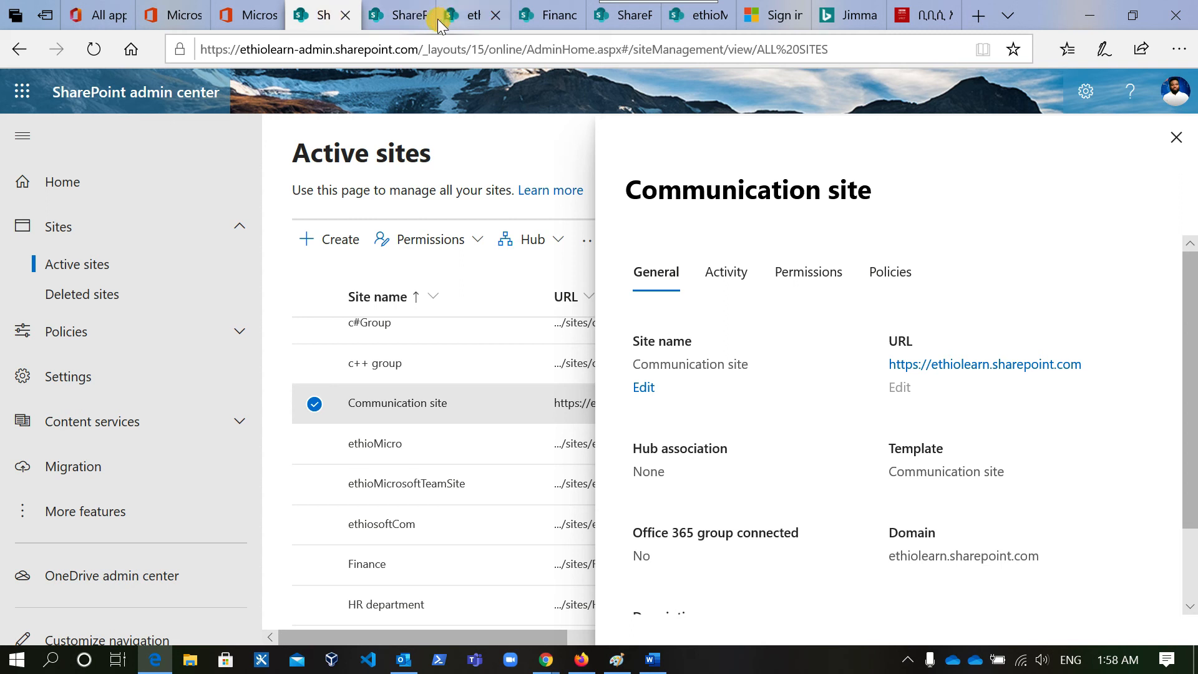
{"action": "left_click", "coordinate": [405, 17]}
{"action": "left_click", "coordinate": [754, 18]}
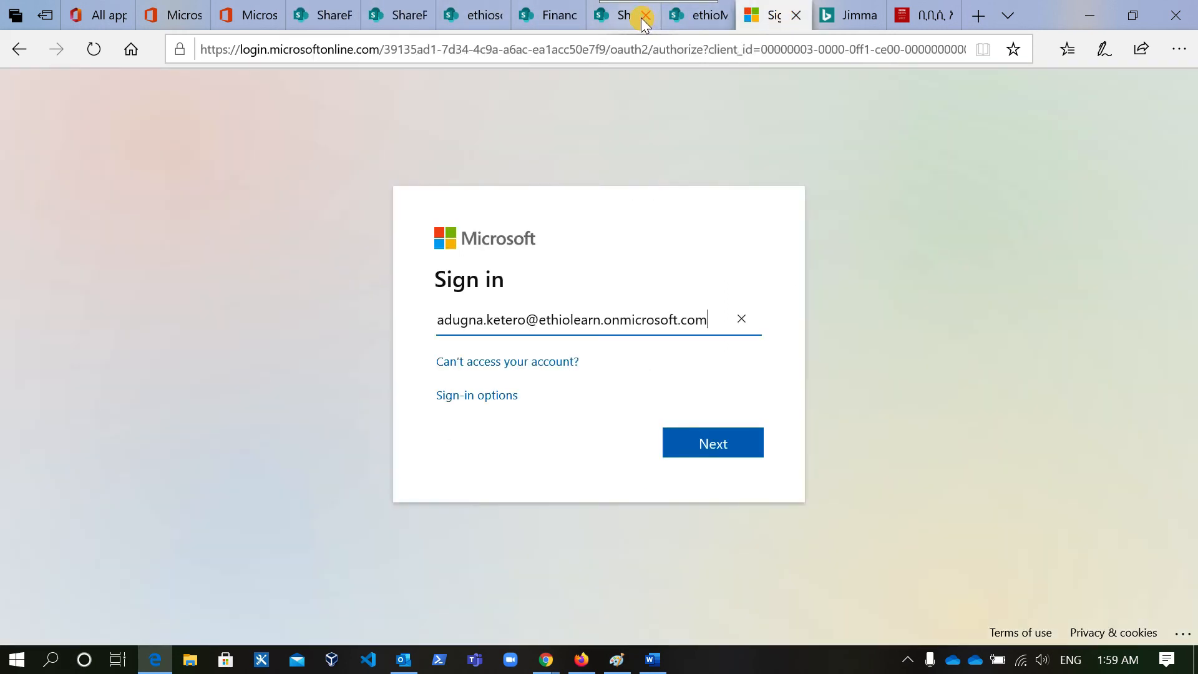
{"action": "left_click", "coordinate": [644, 18]}
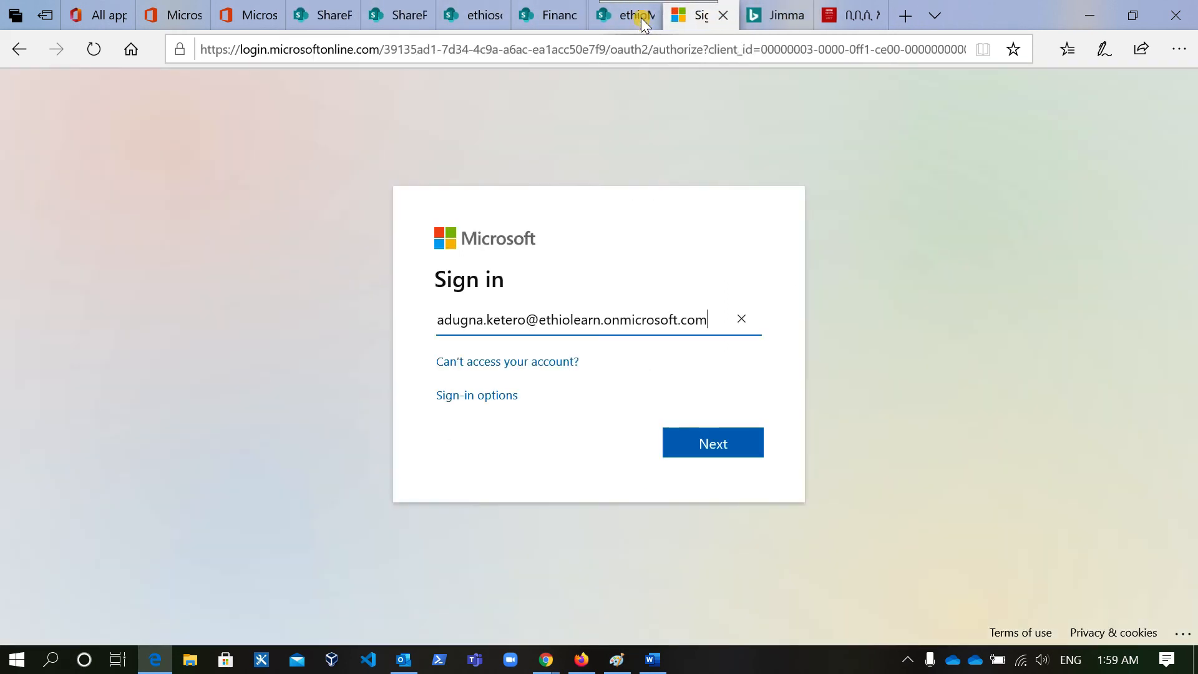
{"action": "left_click", "coordinate": [641, 18]}
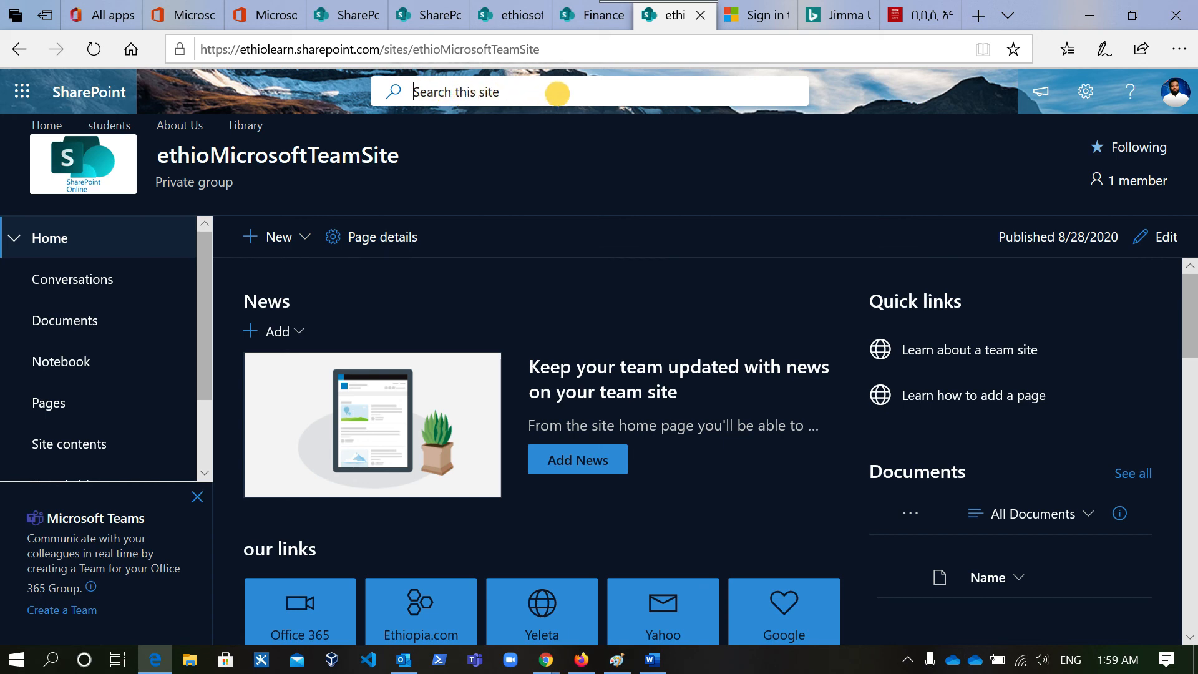
{"action": "left_click", "coordinate": [506, 13]}
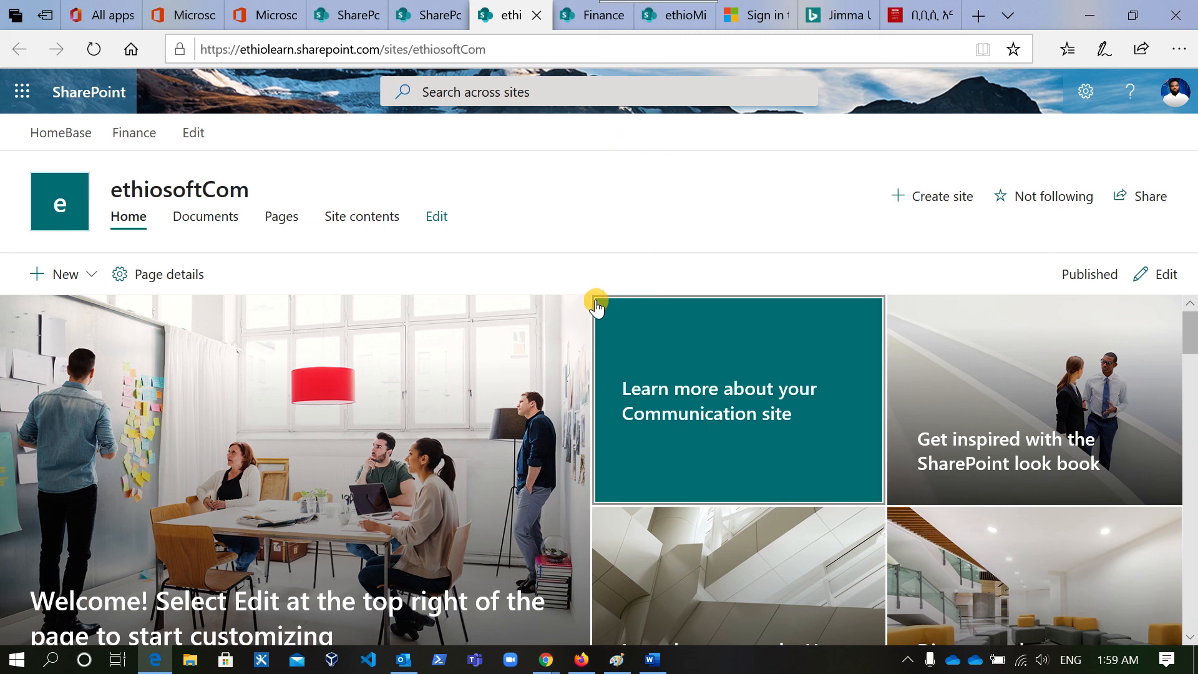
{"action": "scroll", "coordinate": [689, 325], "scroll_direction": "down", "scroll_amount": 3}
{"action": "scroll", "coordinate": [689, 323], "scroll_direction": "up", "scroll_amount": 3}
{"action": "scroll", "coordinate": [822, 448], "scroll_direction": "down", "scroll_amount": 1}
{"action": "scroll", "coordinate": [823, 448], "scroll_direction": "up", "scroll_amount": 1}
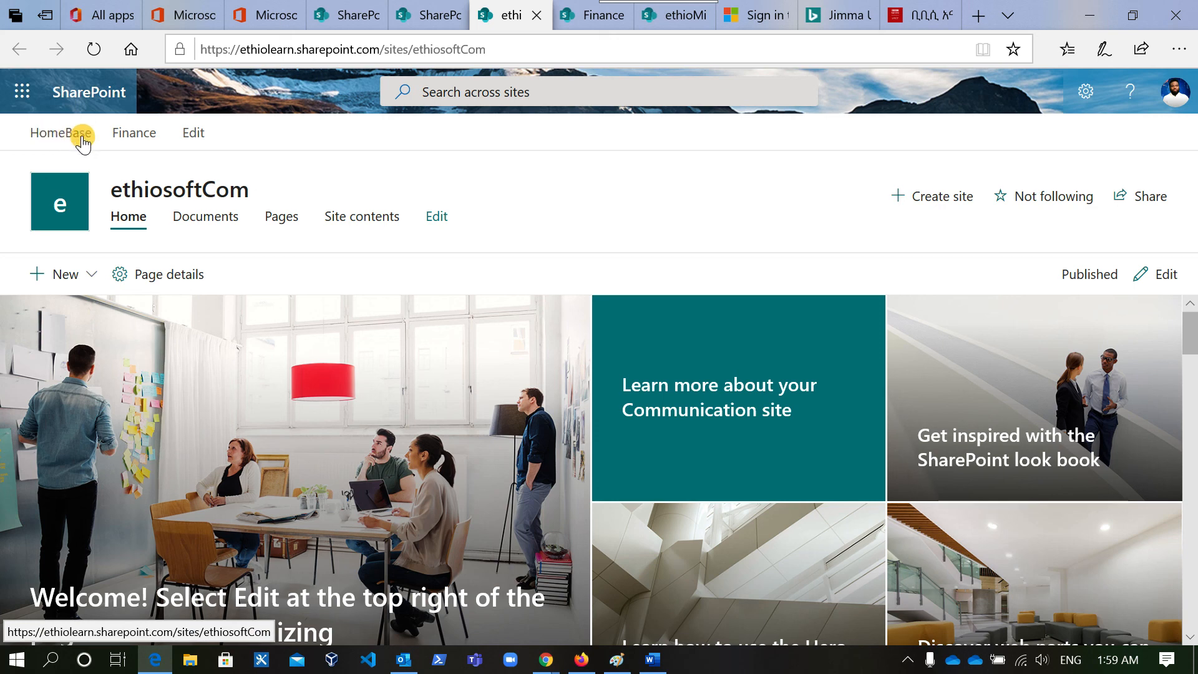